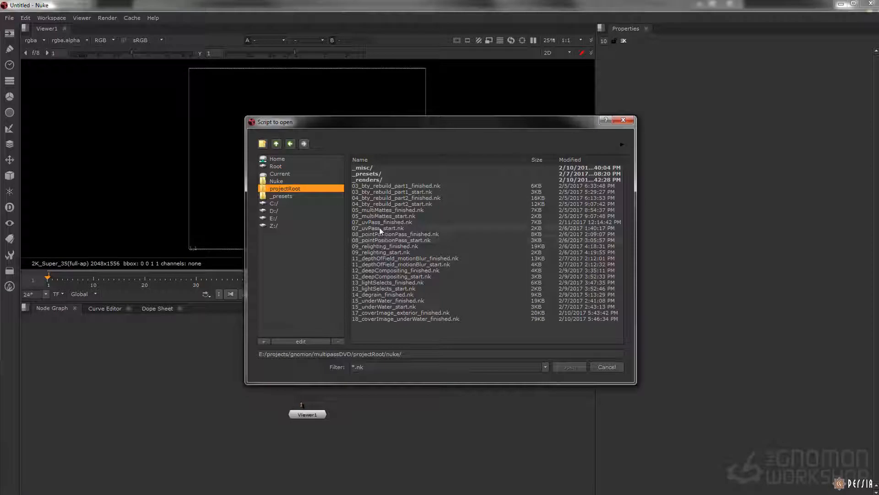
Open the script 07_uvPass_start.nk from the project's nuke folder
{"action": "left_click", "coordinate": [379, 228]}
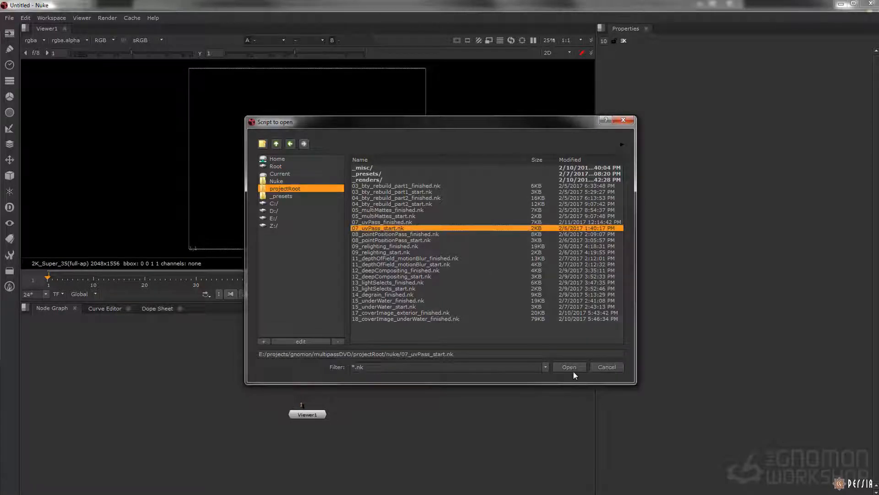
{"action": "left_click", "coordinate": [568, 368]}
{"action": "left_click", "coordinate": [458, 269]}
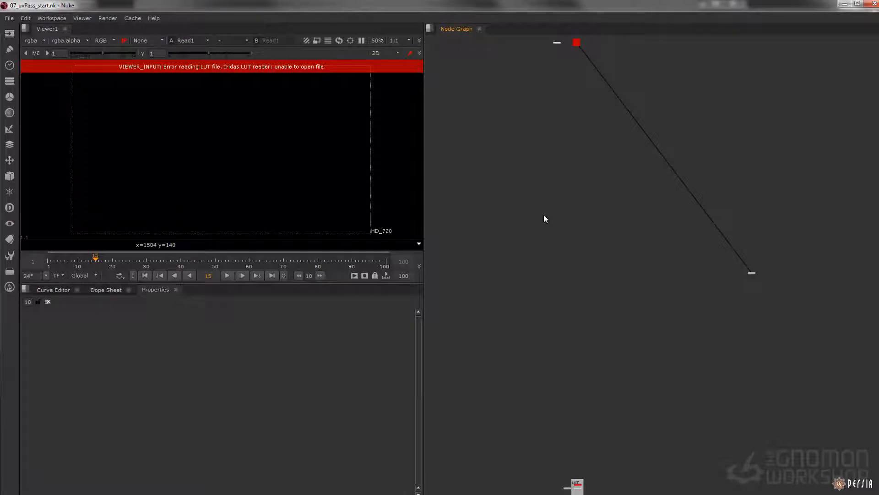
Set the project directory to E:/projects/gnomon/multipassDVD/projectRoot by reusing the script's path
{"action": "key", "text": "s"}
{"action": "triple_click", "coordinate": [269, 340]}
{"action": "key", "text": "ctrl+c"}
{"action": "left_click", "coordinate": [117, 351]}
{"action": "key", "text": "ctrl+v"}
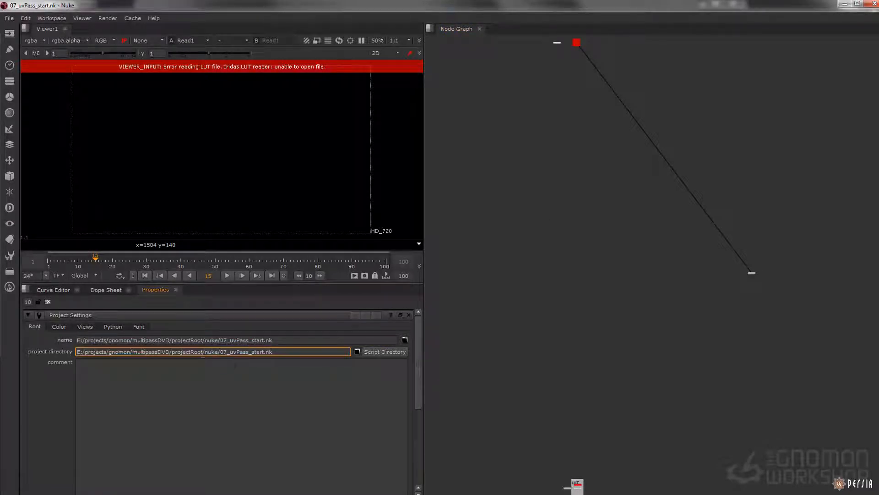
{"action": "left_click_drag", "start_coordinate": [203, 351], "coordinate": [373, 356]}
{"action": "key", "text": "BackSpace"}
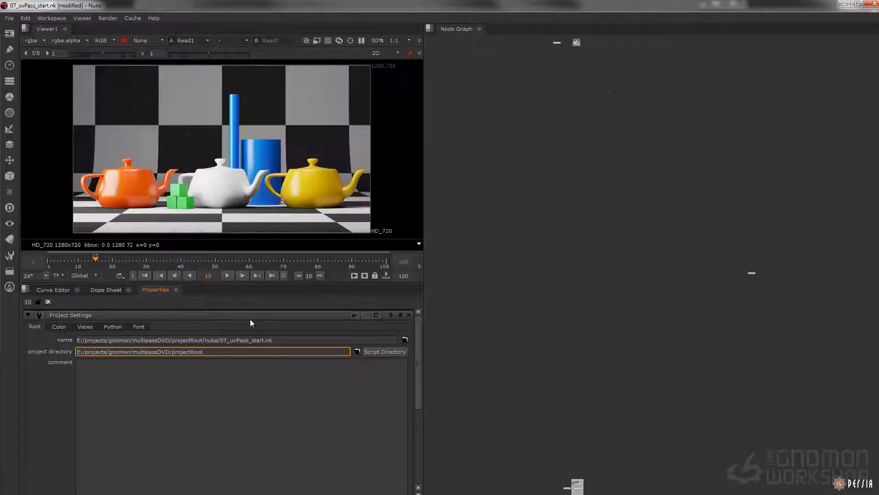
Open the Set_Default_Knobs1 node and apply its default knobs
{"action": "middle_click_drag", "start_coordinate": [571, 93], "coordinate": [558, 220]}
{"action": "middle_click_drag", "start_coordinate": [568, 175], "coordinate": [663, 204], "text": "alt"}
{"action": "middle_click_drag", "start_coordinate": [601, 215], "coordinate": [581, 210]}
{"action": "double_click", "coordinate": [529, 194]}
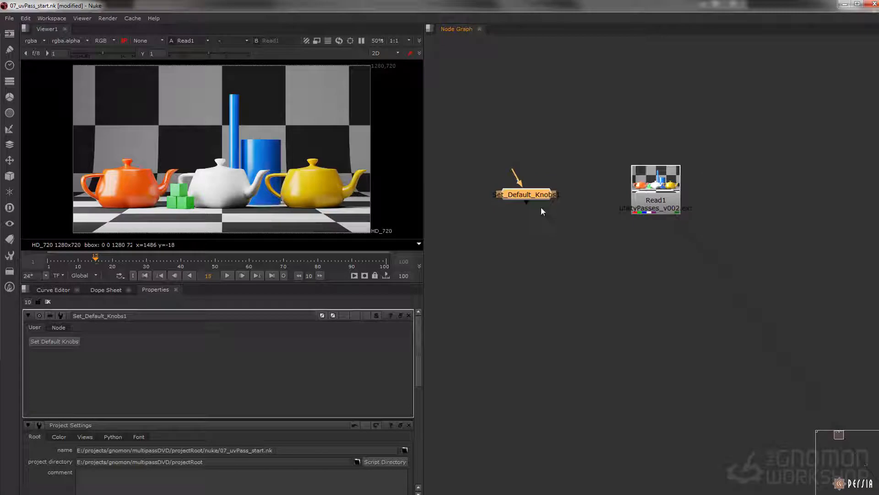
{"action": "left_click", "coordinate": [65, 342]}
{"action": "left_click", "coordinate": [607, 271]}
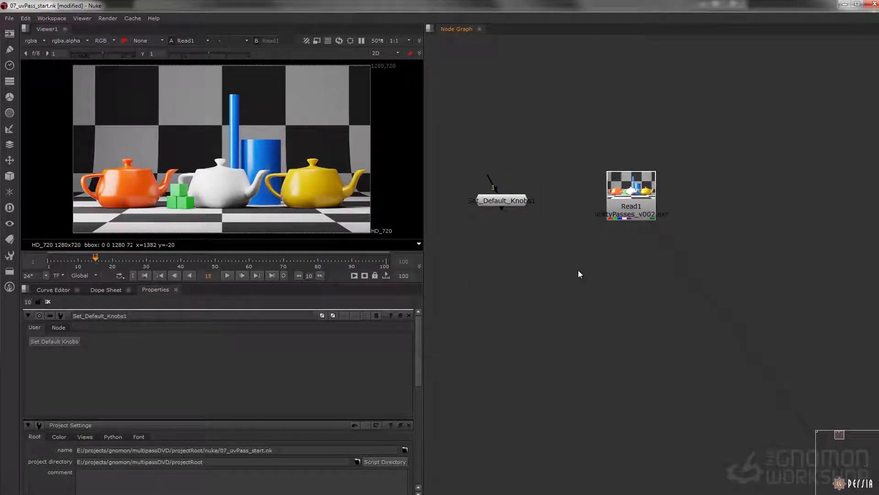
Add a Shuffle node fed by Read1, show it in the viewer, and set its first input to _uv
{"action": "key", "text": "Tab"}
{"action": "type", "text": "shuf"}
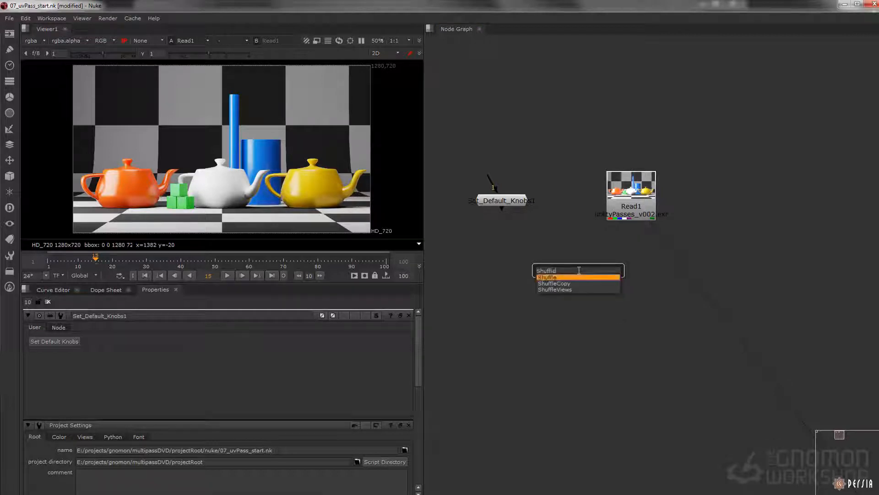
{"action": "key", "text": "Return"}
{"action": "left_click_drag", "start_coordinate": [555, 244], "coordinate": [631, 192]}
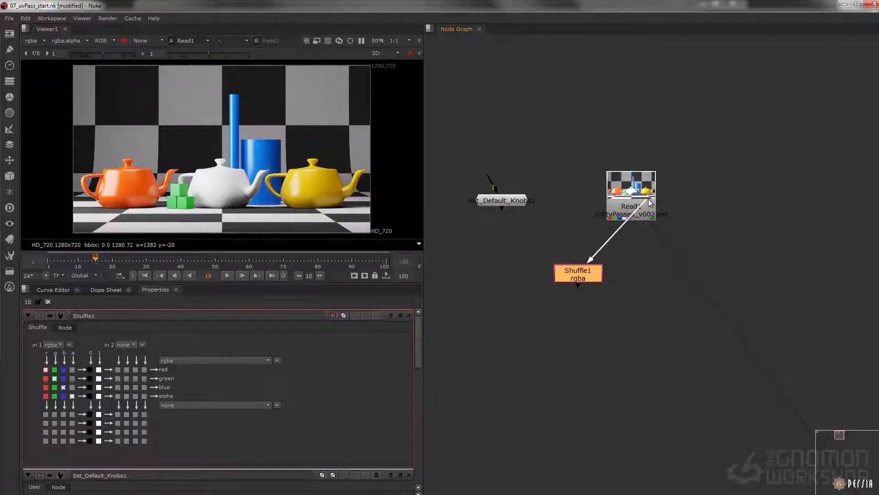
{"action": "left_click_drag", "start_coordinate": [586, 276], "coordinate": [570, 286]}
{"action": "key", "text": "1"}
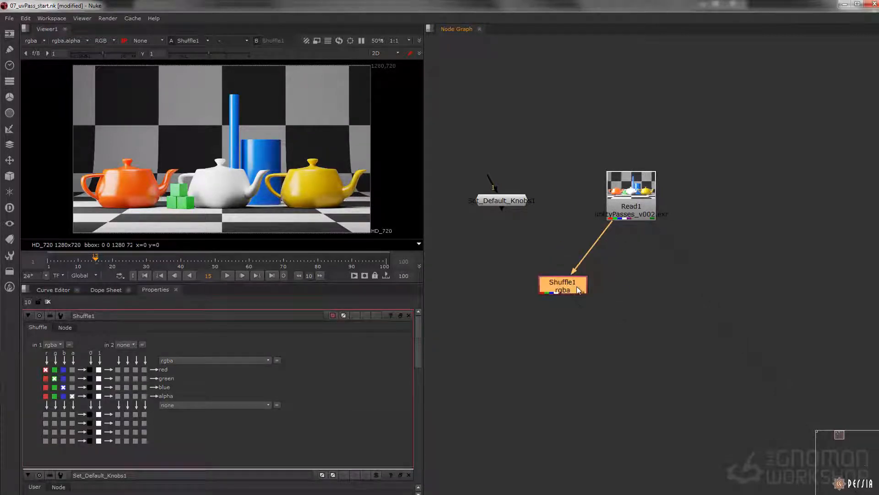
{"action": "left_click", "coordinate": [58, 346]}
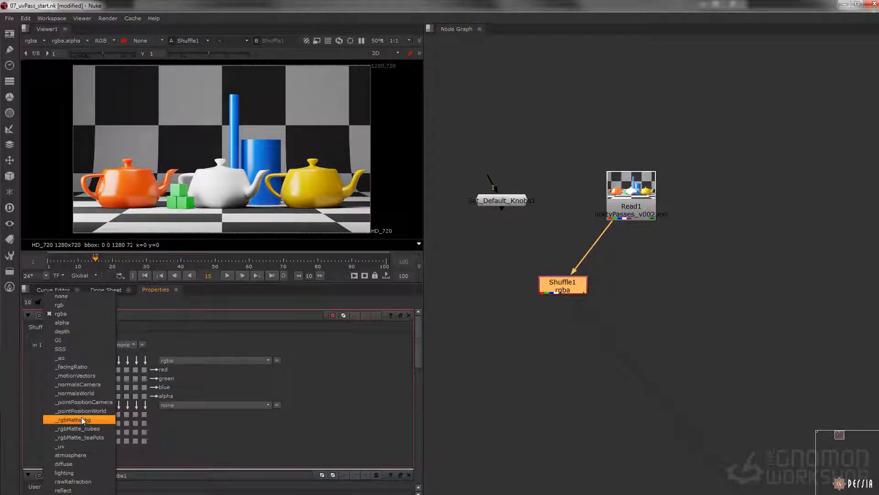
{"action": "left_click", "coordinate": [69, 444]}
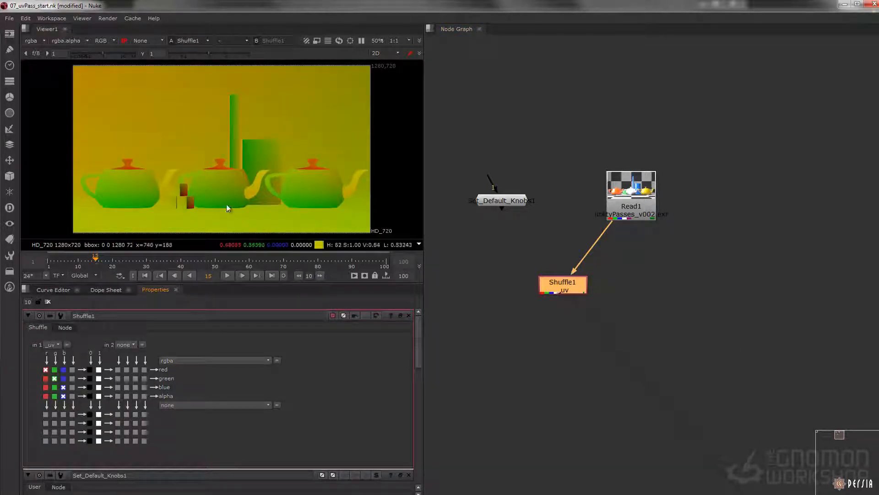
Add an STMap node and place it below the _uv Shuffle
{"action": "middle_click_drag", "start_coordinate": [506, 331], "coordinate": [534, 309]}
{"action": "left_click", "coordinate": [535, 308]}
{"action": "key", "text": "Tab"}
{"action": "type", "text": "stma"}
{"action": "key", "text": "Down"}
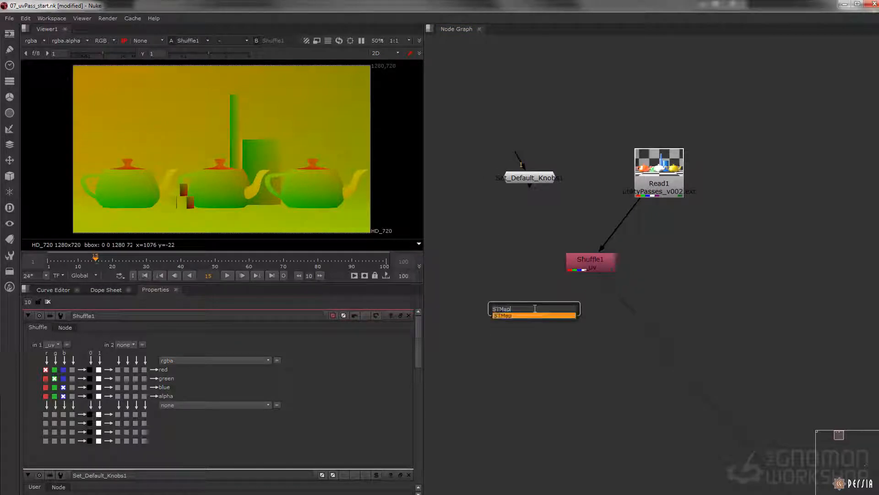
{"action": "key", "text": "Return"}
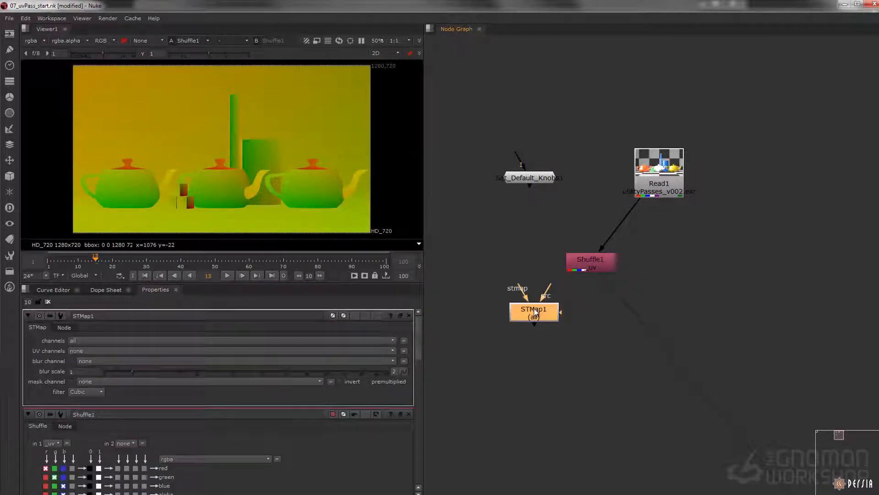
{"action": "left_click_drag", "start_coordinate": [534, 308], "coordinate": [531, 334]}
{"action": "middle_click_drag", "start_coordinate": [531, 334], "coordinate": [533, 347]}
Add a CheckerBoard node and wire it to the STMap's src input, with the _uv Shuffle feeding stmap
{"action": "left_click", "coordinate": [500, 284]}
{"action": "key", "text": "Tab"}
{"action": "type", "text": "che"}
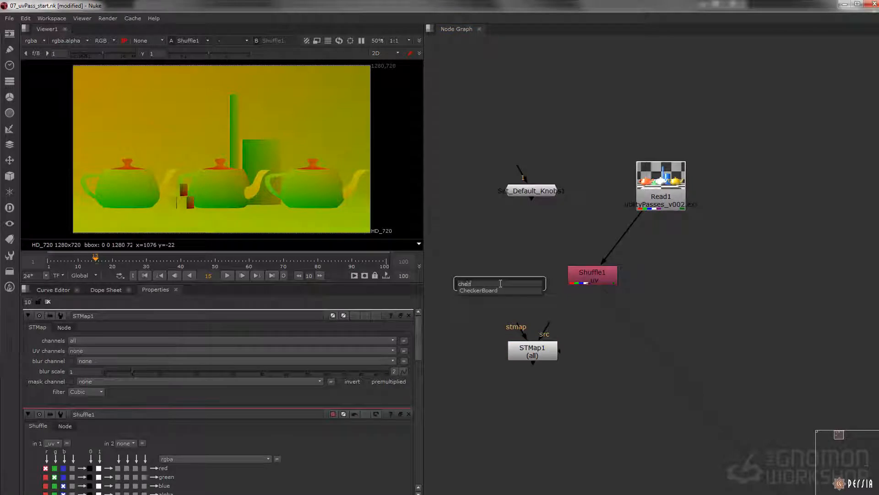
{"action": "key", "text": "Return"}
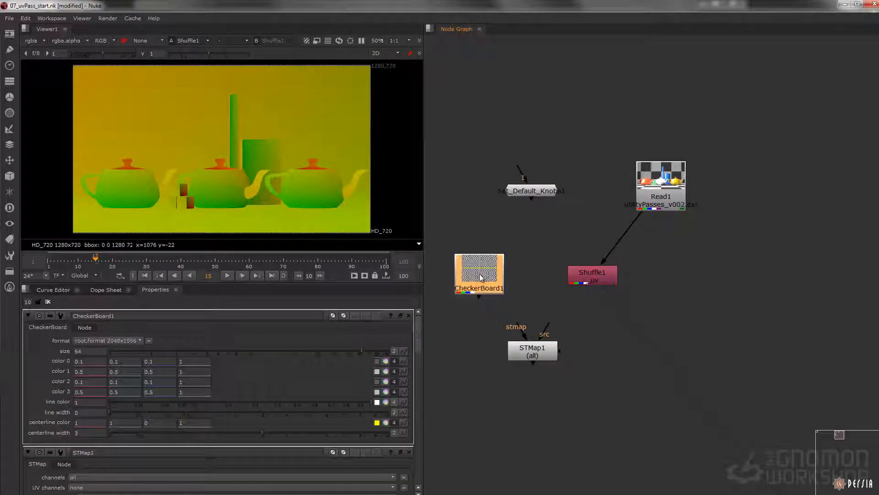
{"action": "left_click_drag", "start_coordinate": [549, 320], "coordinate": [474, 279]}
Set the STMap's UV channels to rgba and show the STMap in the viewer
{"action": "double_click", "coordinate": [531, 352]}
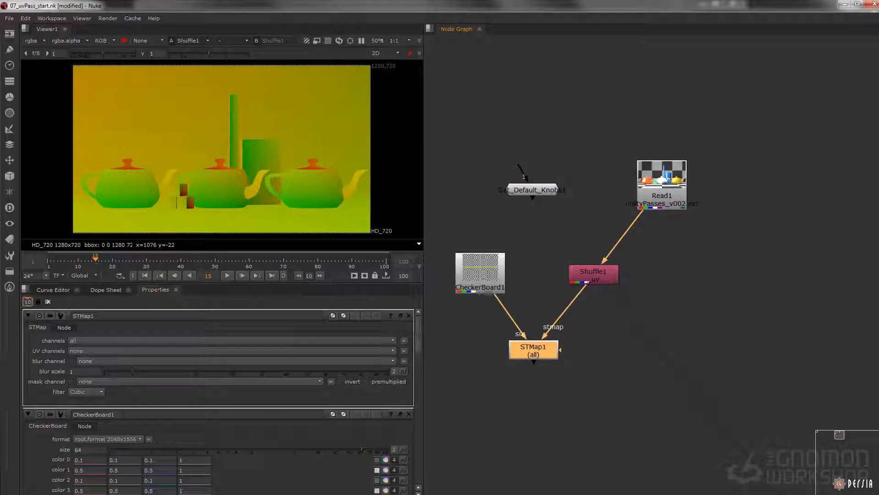
{"action": "key", "text": "Return"}
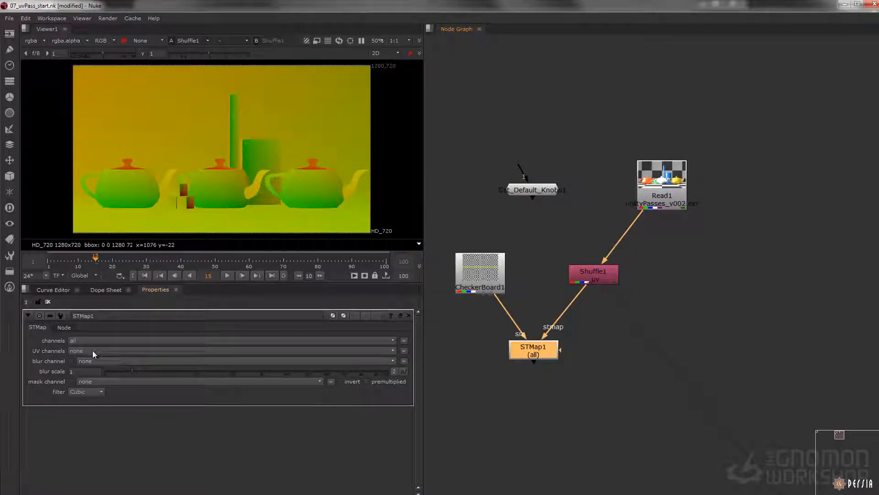
{"action": "left_click", "coordinate": [94, 353]}
{"action": "left_click", "coordinate": [99, 379]}
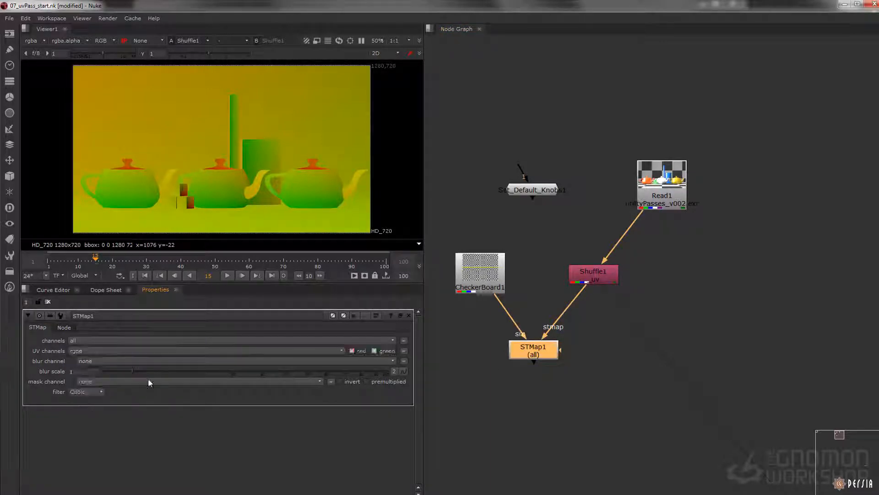
{"action": "key", "text": "1"}
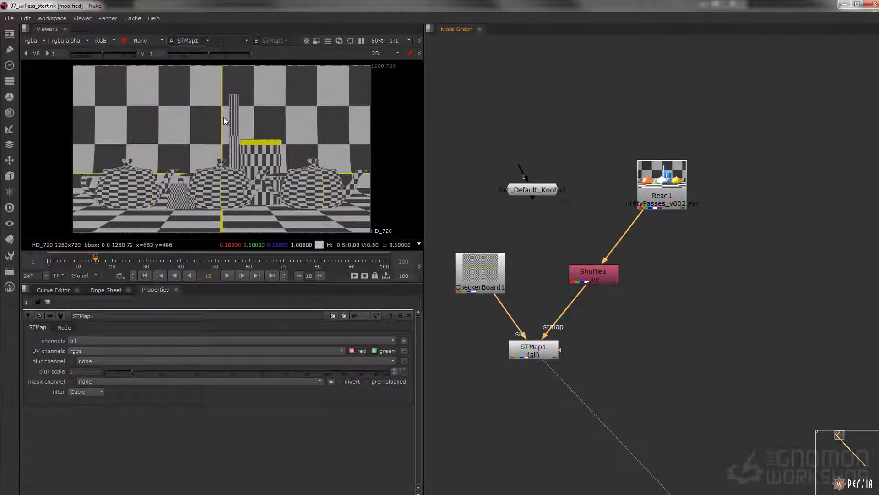
Set the CheckerBoard's size to 40.5 and its centerline width to 0
{"action": "left_click_drag", "start_coordinate": [545, 351], "coordinate": [549, 355]}
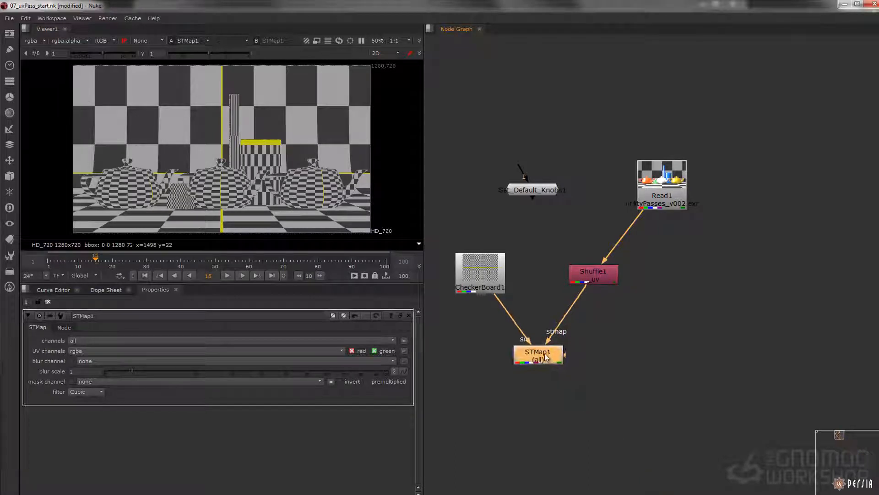
{"action": "double_click", "coordinate": [480, 270]}
{"action": "mouse_move", "coordinate": [342, 353]}
{"action": "left_mouse_down"}
{"action": "mouse_move", "coordinate": [370, 351]}
{"action": "mouse_move", "coordinate": [333, 351]}
{"action": "left_mouse_up"}
{"action": "left_click_drag", "start_coordinate": [261, 436], "coordinate": [33, 432]}
Move Read1 away from the UV nodes and disconnect it from the _uv Shuffle
{"action": "middle_click_drag", "start_coordinate": [667, 349], "coordinate": [590, 316]}
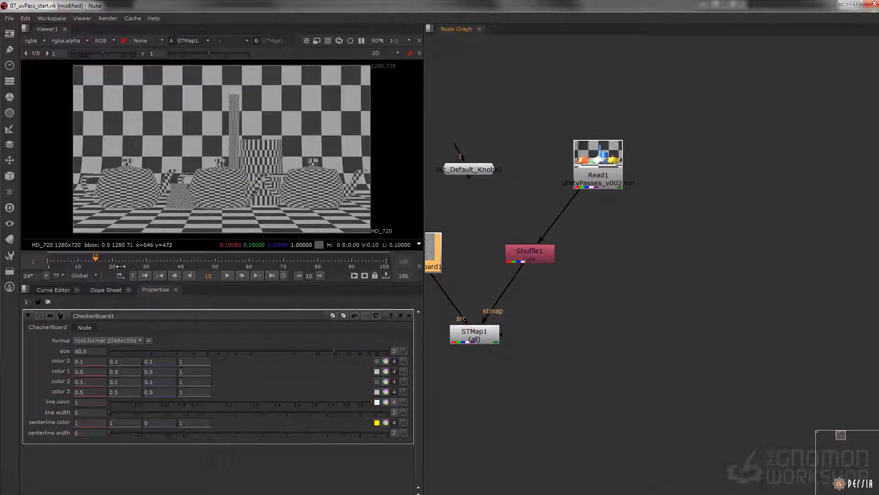
{"action": "left_click_drag", "start_coordinate": [618, 185], "coordinate": [713, 141]}
{"action": "scroll", "coordinate": [691, 139], "scroll_direction": "down", "scroll_amount": 4}
{"action": "middle_click_drag", "start_coordinate": [661, 171], "coordinate": [612, 187]}
{"action": "scroll", "coordinate": [644, 164], "scroll_direction": "up", "scroll_amount": 3}
{"action": "left_click_drag", "start_coordinate": [649, 155], "coordinate": [685, 144]}
{"action": "scroll", "coordinate": [657, 164], "scroll_direction": "down", "scroll_amount": 3}
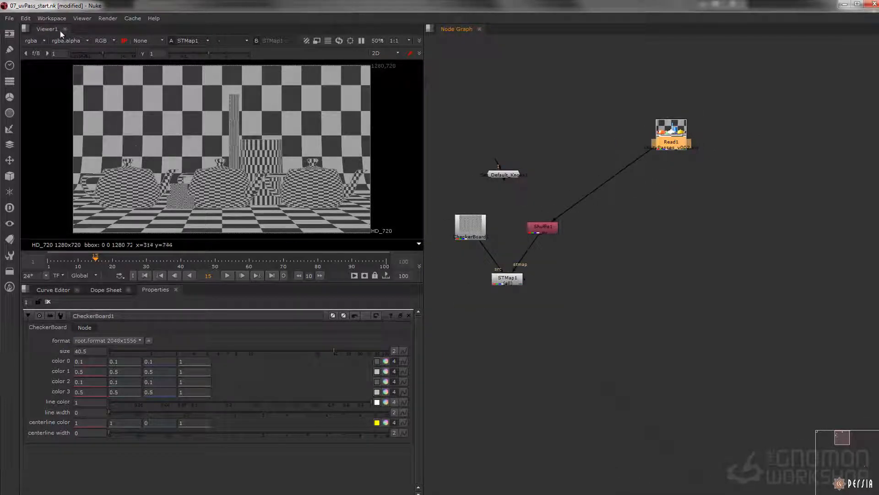
{"action": "left_click_drag", "start_coordinate": [641, 151], "coordinate": [696, 174]}
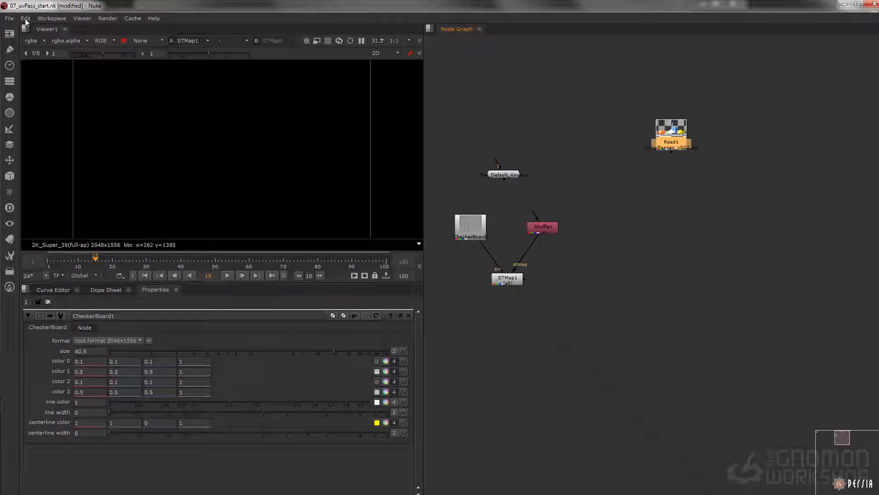
Insert the nodes of bty_rebuild_hybrid_v001.nk from the _presets folder beneath Read1
{"action": "left_click", "coordinate": [9, 19]}
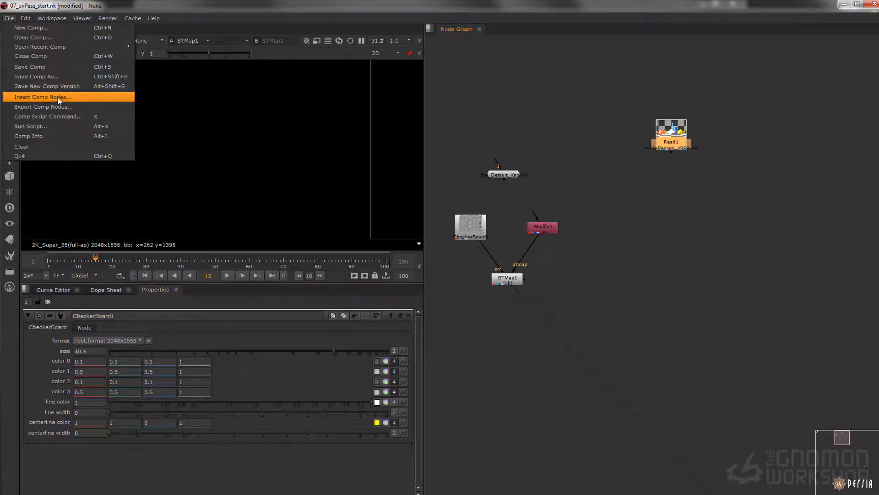
{"action": "left_click", "coordinate": [59, 97]}
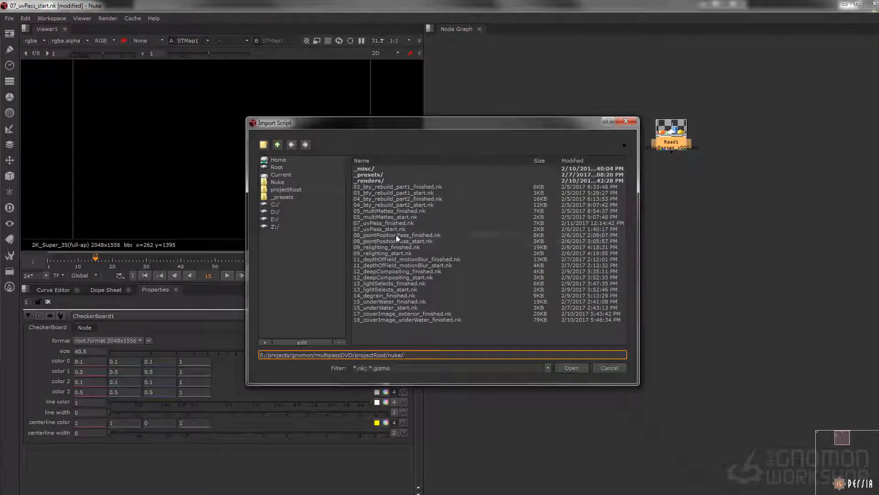
{"action": "left_click", "coordinate": [310, 197]}
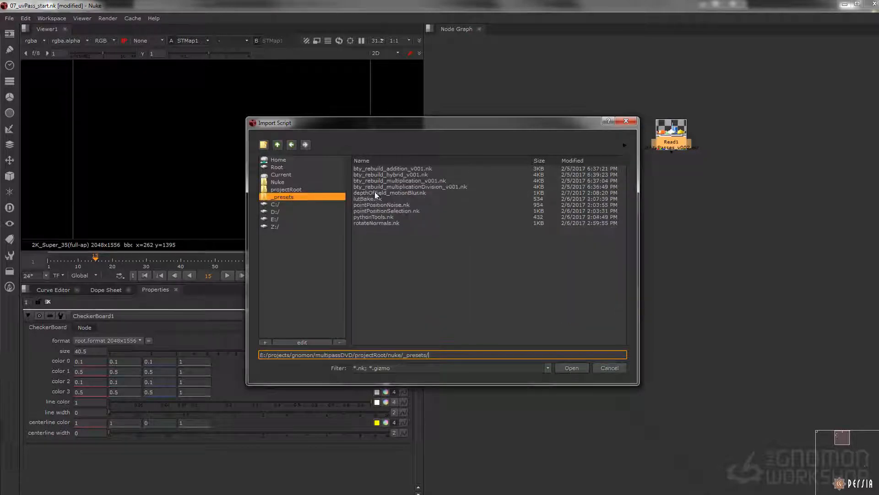
{"action": "left_click", "coordinate": [413, 174]}
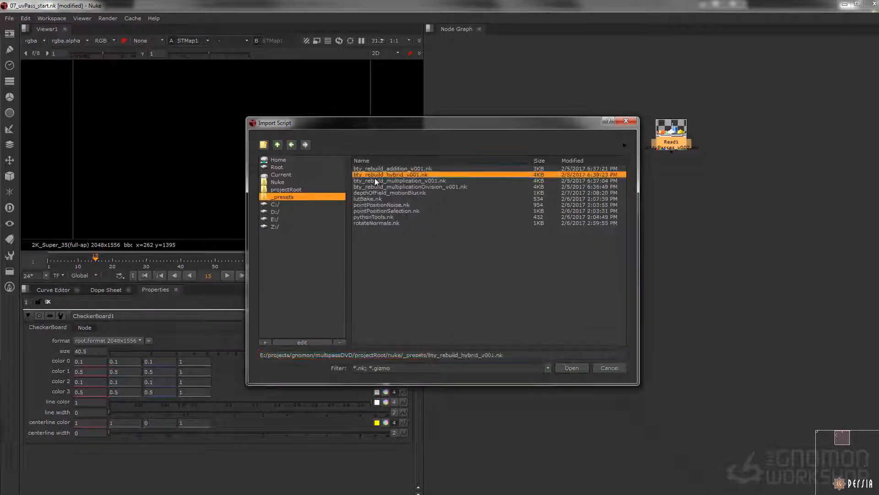
{"action": "left_click", "coordinate": [571, 368]}
{"action": "scroll", "coordinate": [675, 190], "scroll_direction": "down", "scroll_amount": 3}
{"action": "left_click_drag", "start_coordinate": [664, 286], "coordinate": [680, 471]}
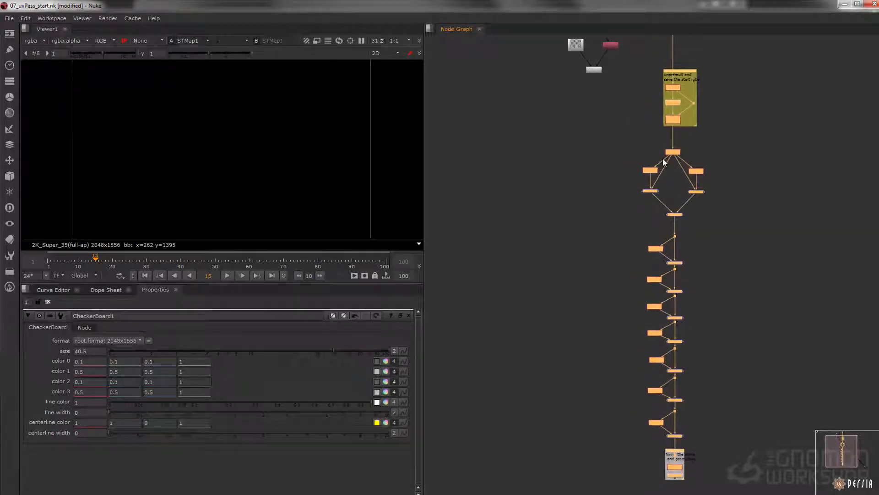
View the outputs of the lower diffuse Shuffle, the plus merge above it, and the multiply merge below it
{"action": "middle_click_drag", "start_coordinate": [682, 130], "coordinate": [627, 163]}
{"action": "scroll", "coordinate": [626, 169], "scroll_direction": "up", "scroll_amount": 3}
{"action": "middle_click_drag", "start_coordinate": [592, 291], "coordinate": [595, 198]}
{"action": "scroll", "coordinate": [597, 229], "scroll_direction": "up", "scroll_amount": 2}
{"action": "left_click", "coordinate": [594, 198]}
{"action": "left_click", "coordinate": [611, 314], "text": "ctrl+shift"}
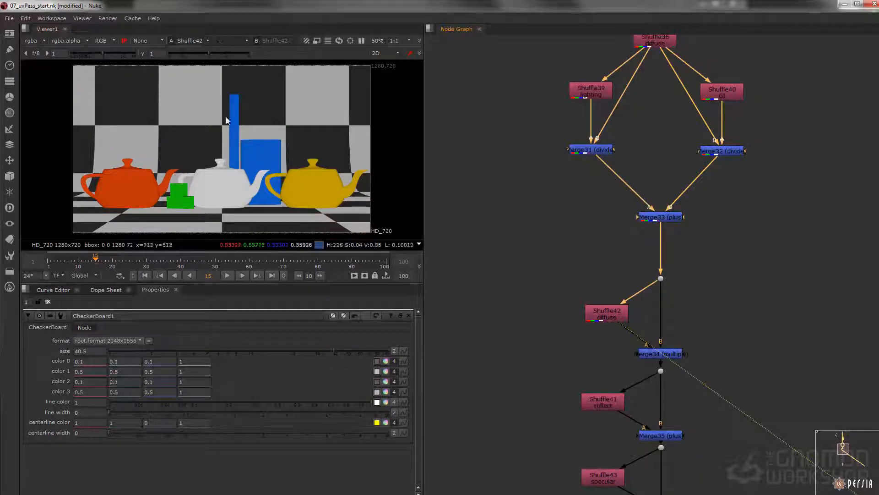
{"action": "left_click_drag", "start_coordinate": [608, 251], "coordinate": [697, 205]}
{"action": "key", "text": "1"}
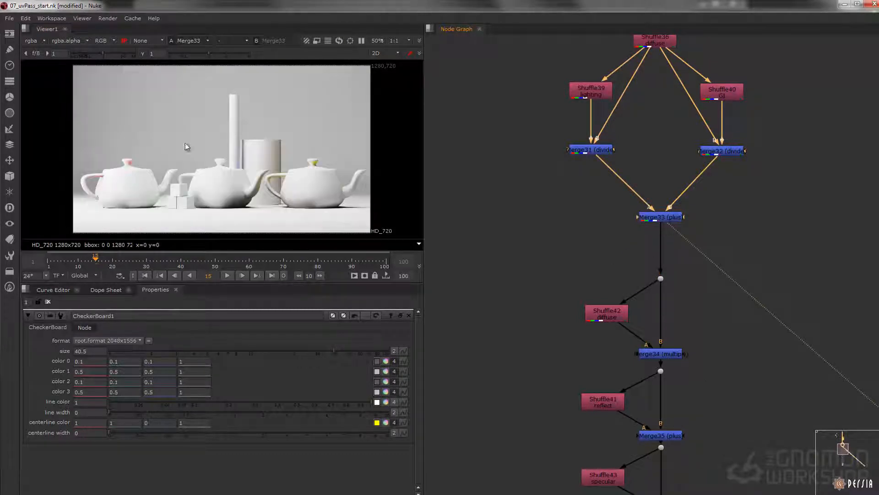
{"action": "left_click_drag", "start_coordinate": [551, 304], "coordinate": [637, 334]}
{"action": "key", "text": "1"}
{"action": "left_click", "coordinate": [660, 356]}
{"action": "key", "text": "1"}
Open a gap in the imported tree between the multiply merge and the reflect Shuffle
{"action": "middle_click_drag", "start_coordinate": [679, 322], "coordinate": [645, 322], "text": "alt"}
{"action": "middle_click_drag", "start_coordinate": [699, 323], "coordinate": [671, 338]}
{"action": "left_click_drag", "start_coordinate": [648, 358], "coordinate": [647, 122]}
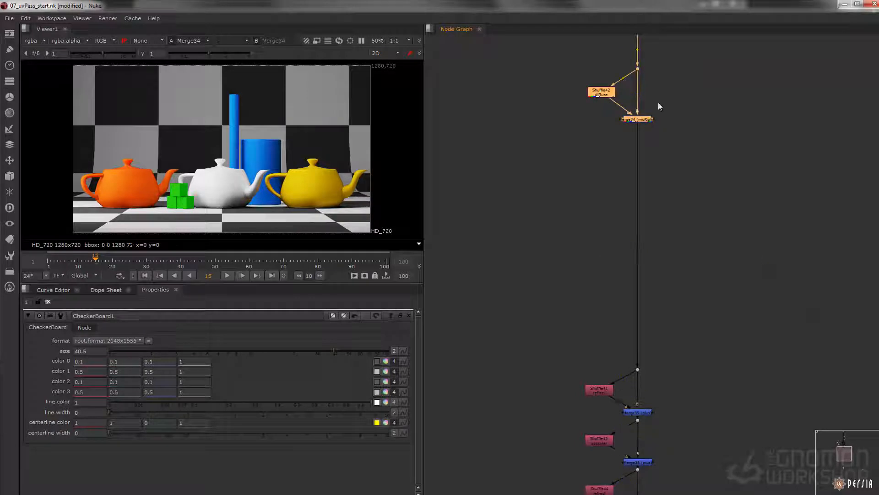
{"action": "middle_click_drag", "start_coordinate": [657, 97], "coordinate": [661, 215]}
Move the multiply merge down the tree to make room below the diffuse Shuffle
{"action": "middle_click_drag", "start_coordinate": [661, 215], "coordinate": [610, 193], "text": "alt"}
{"action": "middle_click_drag", "start_coordinate": [596, 129], "coordinate": [590, 144]}
{"action": "left_click_drag", "start_coordinate": [595, 138], "coordinate": [536, 183]}
{"action": "left_click_drag", "start_coordinate": [581, 153], "coordinate": [621, 294]}
{"action": "middle_click_drag", "start_coordinate": [621, 294], "coordinate": [595, 212]}
{"action": "left_click_drag", "start_coordinate": [593, 207], "coordinate": [587, 173]}
{"action": "middle_click_drag", "start_coordinate": [588, 179], "coordinate": [602, 200], "text": "alt"}
{"action": "left_click_drag", "start_coordinate": [578, 188], "coordinate": [589, 206]}
{"action": "left_click", "coordinate": [618, 177]}
{"action": "left_click_drag", "start_coordinate": [658, 161], "coordinate": [659, 420]}
{"action": "middle_click_drag", "start_coordinate": [618, 307], "coordinate": [649, 343]}
Connect the _uv Shuffle's input to the diffuse Shuffle and show the STMap in the viewer
{"action": "left_click_drag", "start_coordinate": [662, 334], "coordinate": [461, 191]}
{"action": "left_click_drag", "start_coordinate": [618, 243], "coordinate": [632, 173]}
{"action": "left_click", "coordinate": [592, 208]}
{"action": "left_click", "coordinate": [515, 308]}
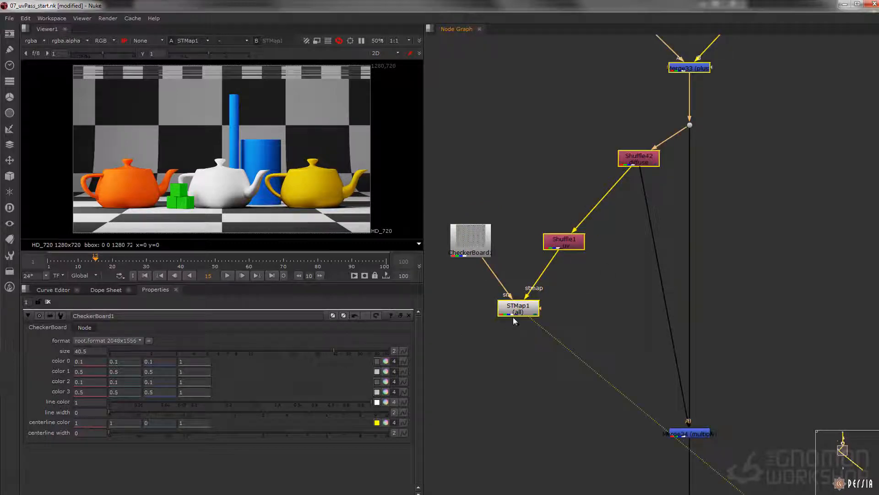
{"action": "key", "text": "1"}
Show the diffuse Shuffle's output in the viewer
{"action": "middle_click_drag", "start_coordinate": [609, 279], "coordinate": [593, 277]}
{"action": "left_click", "coordinate": [592, 278]}
{"action": "left_click", "coordinate": [622, 157]}
{"action": "key", "text": "1"}
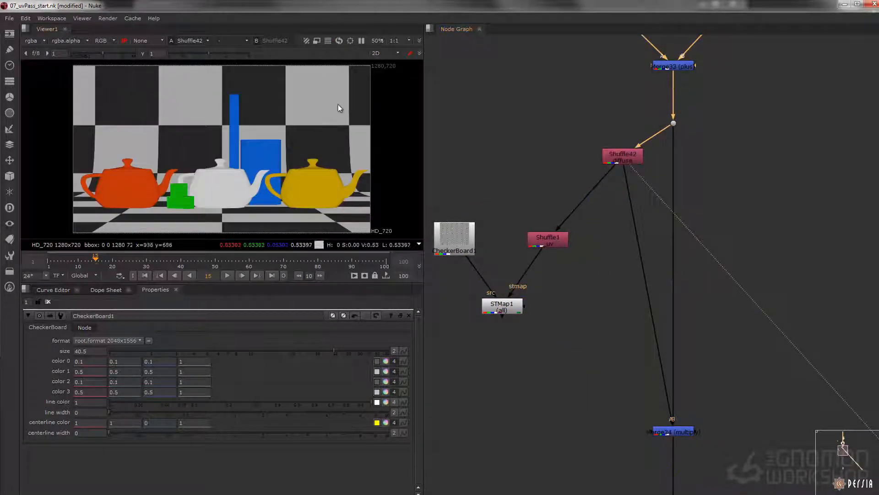
Add a new Shuffle node fed by the diffuse Shuffle and show it in the viewer
{"action": "left_click", "coordinate": [608, 226]}
{"action": "key", "text": "Tab"}
{"action": "type", "text": "shuf"}
{"action": "key", "text": "Return"}
{"action": "left_click_drag", "start_coordinate": [610, 205], "coordinate": [632, 166]}
{"action": "key", "text": "1"}
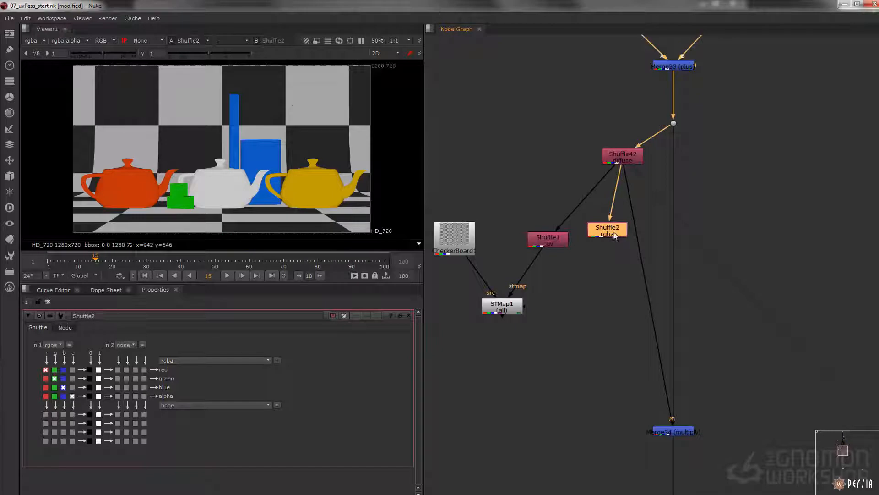
Set the new Shuffle's input layer to _rgbMatte_bg and route its green channel into red, green, blue and alpha
{"action": "left_click", "coordinate": [53, 346]}
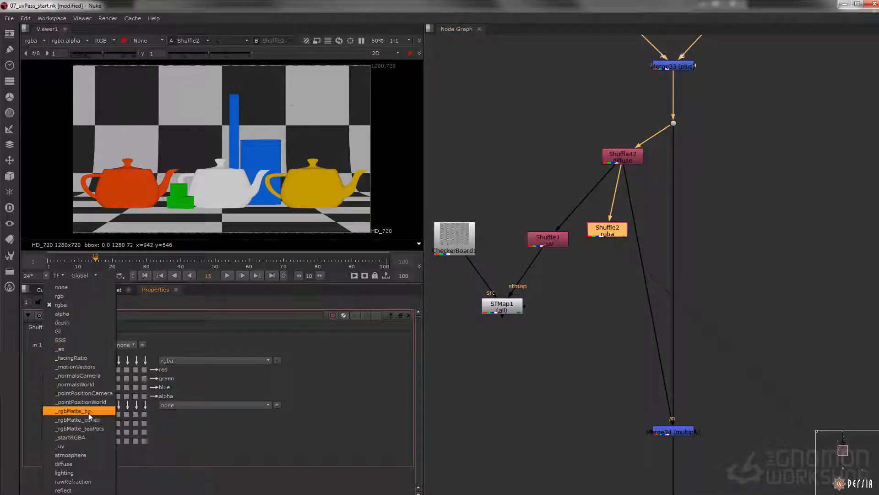
{"action": "left_click", "coordinate": [78, 410]}
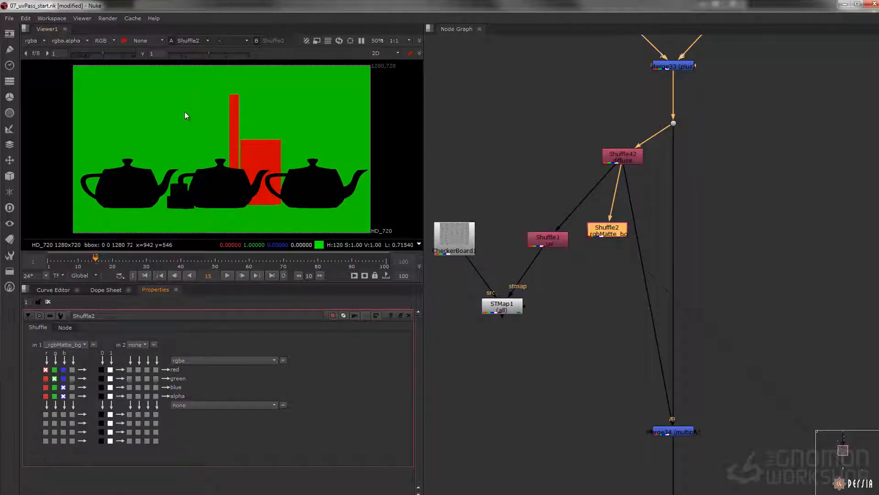
{"action": "left_click", "coordinate": [54, 395]}
{"action": "left_click", "coordinate": [54, 387]}
{"action": "left_click", "coordinate": [54, 369]}
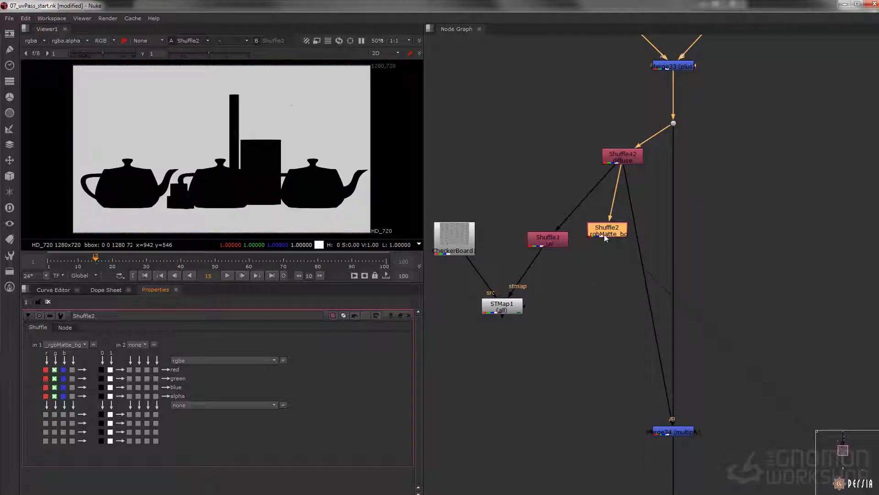
Add a Merge set to over with the STMap as A, the diffuse Shuffle as B and the _rgbMatte_bg Shuffle as mask, and view it
{"action": "left_click_drag", "start_coordinate": [603, 239], "coordinate": [616, 319]}
{"action": "key", "text": "m"}
{"action": "left_click_drag", "start_coordinate": [594, 356], "coordinate": [506, 311]}
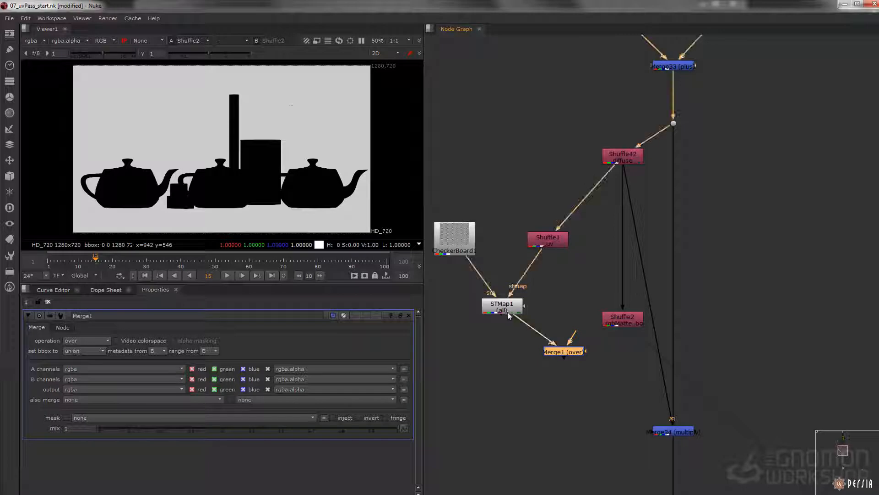
{"action": "left_click_drag", "start_coordinate": [571, 338], "coordinate": [623, 153]}
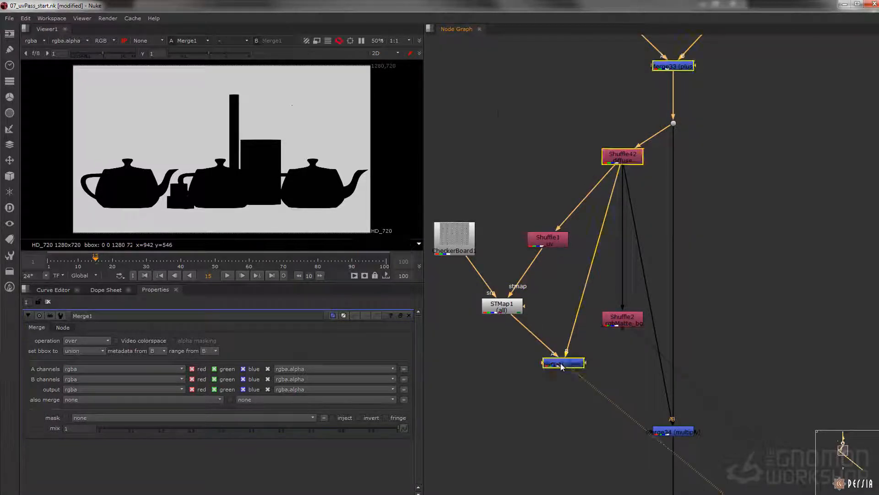
{"action": "key", "text": "1"}
{"action": "scroll", "coordinate": [573, 360], "scroll_direction": "up", "scroll_amount": 3}
{"action": "left_click_drag", "start_coordinate": [612, 357], "coordinate": [684, 275]}
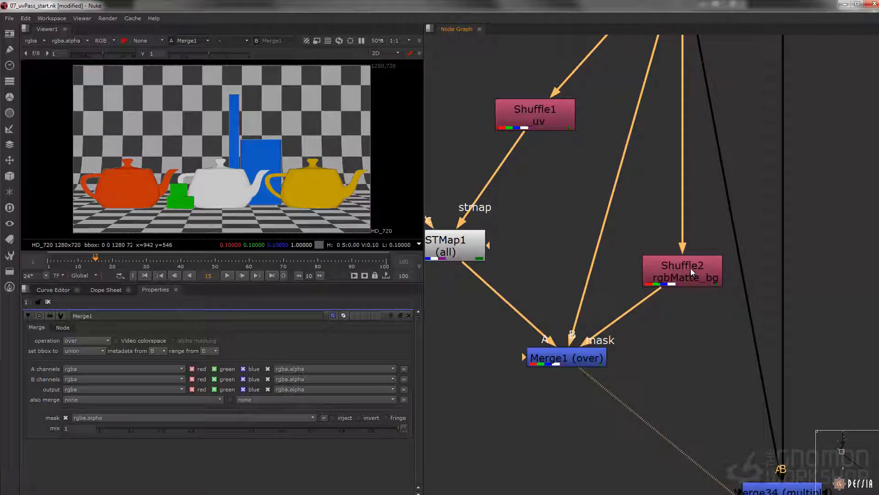
Connect the multiply merge's A input to the new over merge and align the merge below the diffuse Shuffle
{"action": "middle_click_drag", "start_coordinate": [724, 352], "coordinate": [678, 246]}
{"action": "scroll", "coordinate": [677, 246], "scroll_direction": "down", "scroll_amount": 1}
{"action": "left_click_drag", "start_coordinate": [724, 345], "coordinate": [728, 317]}
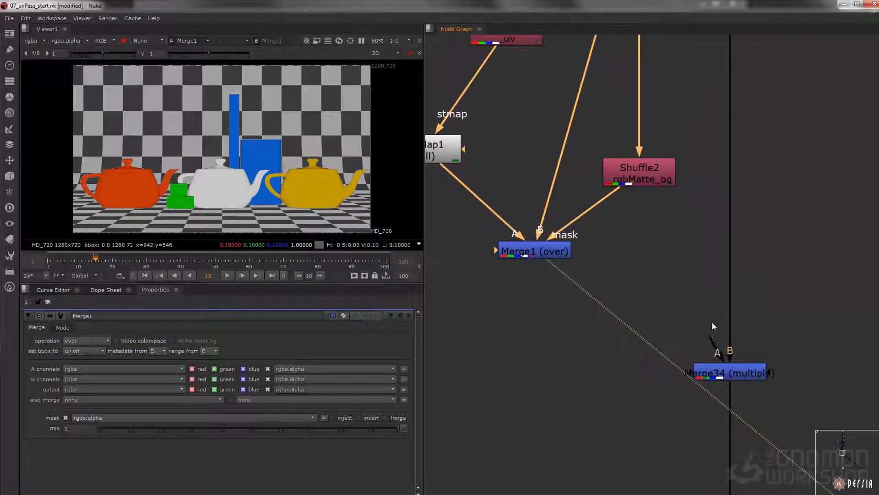
{"action": "left_click_drag", "start_coordinate": [713, 349], "coordinate": [645, 292]}
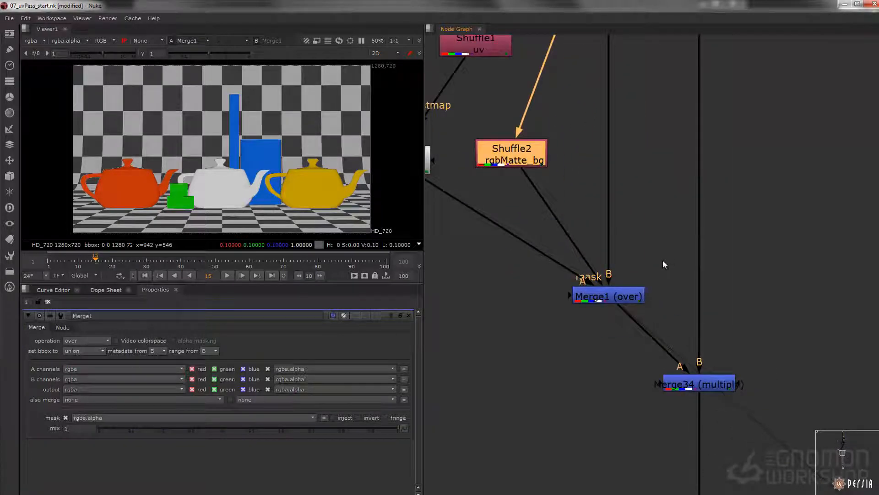
Show the final Premult node at the end of the composite tree in the viewer
{"action": "left_click_drag", "start_coordinate": [669, 255], "coordinate": [560, 319]}
{"action": "key", "text": "1"}
{"action": "left_click_drag", "start_coordinate": [777, 344], "coordinate": [563, 436]}
{"action": "key", "text": "1"}
{"action": "scroll", "coordinate": [688, 270], "scroll_direction": "down", "scroll_amount": 6}
{"action": "middle_click_drag", "start_coordinate": [698, 435], "coordinate": [678, 152]}
{"action": "middle_click_drag", "start_coordinate": [669, 366], "coordinate": [646, 143]}
{"action": "left_click", "coordinate": [646, 143]}
{"action": "scroll", "coordinate": [646, 144], "scroll_direction": "up", "scroll_amount": 4}
{"action": "key", "text": "1"}
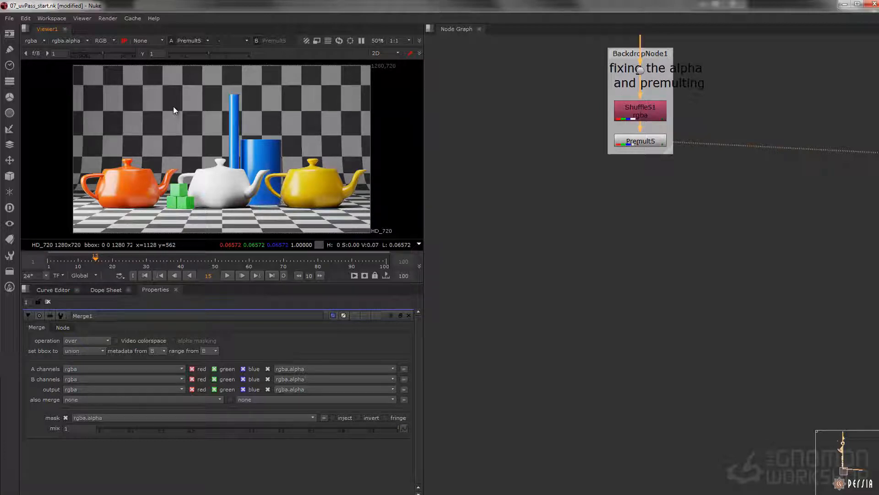
Examine the orange teapot's edges against the new checkered background in the final composite up close
{"action": "middle_click_drag", "start_coordinate": [601, 276], "coordinate": [604, 433]}
{"action": "scroll", "coordinate": [609, 165], "scroll_direction": "down", "scroll_amount": 8}
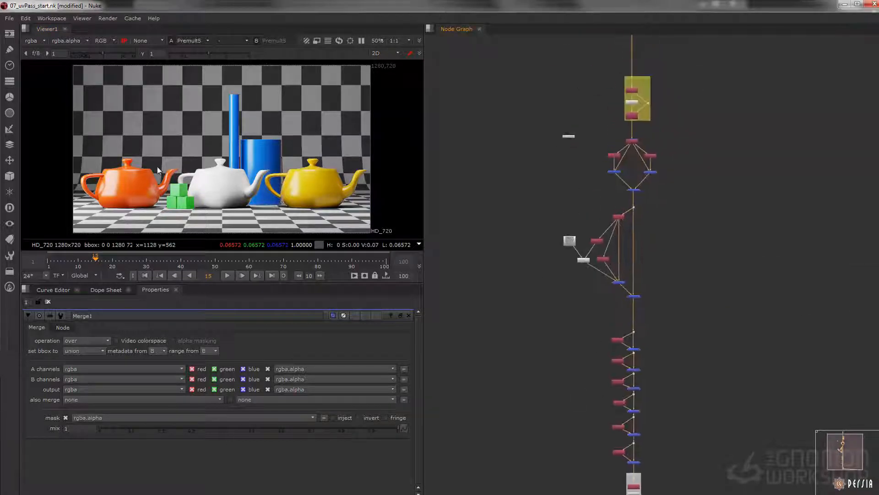
{"action": "scroll", "coordinate": [161, 165], "scroll_direction": "up", "scroll_amount": 10}
{"action": "scroll", "coordinate": [222, 178], "scroll_direction": "down", "scroll_amount": 2}
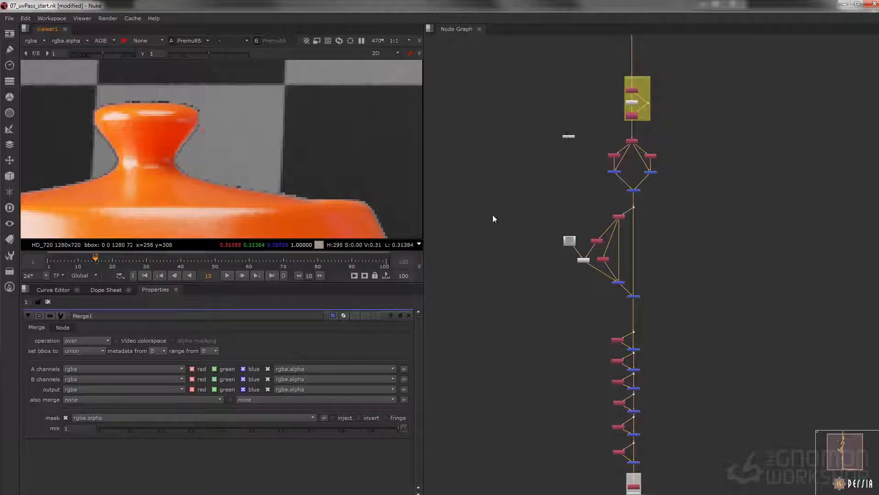
Inspect the edge pixels of the orange teapot's lid in the _uv Shuffle and in the STMap output
{"action": "middle_click_drag", "start_coordinate": [634, 226], "coordinate": [624, 175]}
{"action": "scroll", "coordinate": [624, 175], "scroll_direction": "up", "scroll_amount": 3}
{"action": "scroll", "coordinate": [625, 180], "scroll_direction": "up", "scroll_amount": 5}
{"action": "left_click", "coordinate": [522, 244]}
{"action": "key", "text": "1"}
{"action": "scroll", "coordinate": [197, 97], "scroll_direction": "up", "scroll_amount": 6}
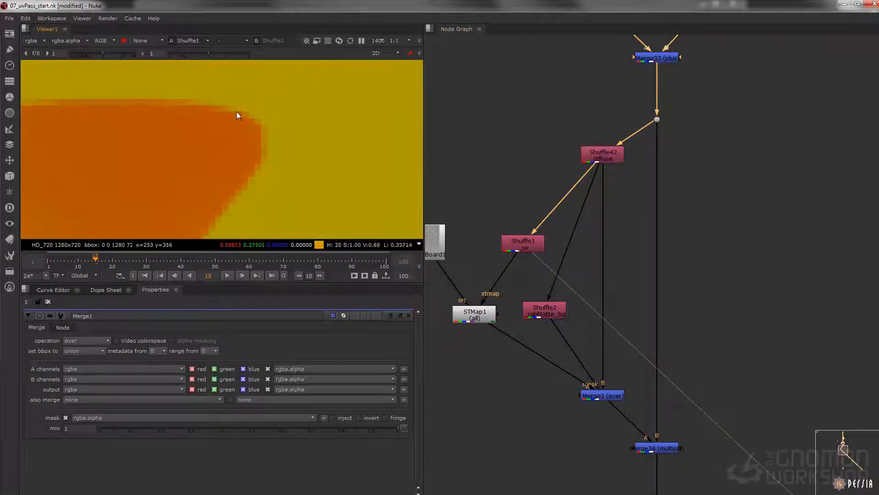
{"action": "scroll", "coordinate": [200, 118], "scroll_direction": "up", "scroll_amount": 3}
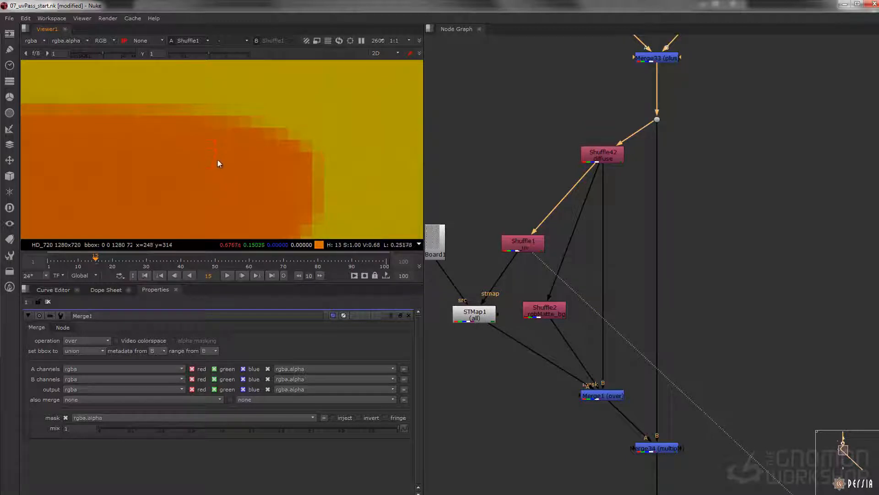
{"action": "middle_click_drag", "start_coordinate": [241, 185], "coordinate": [214, 223]}
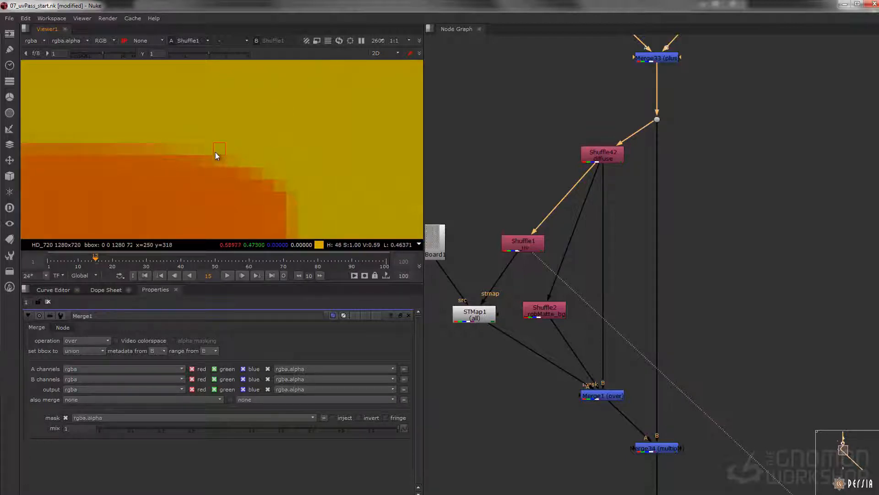
{"action": "key", "text": "1"}
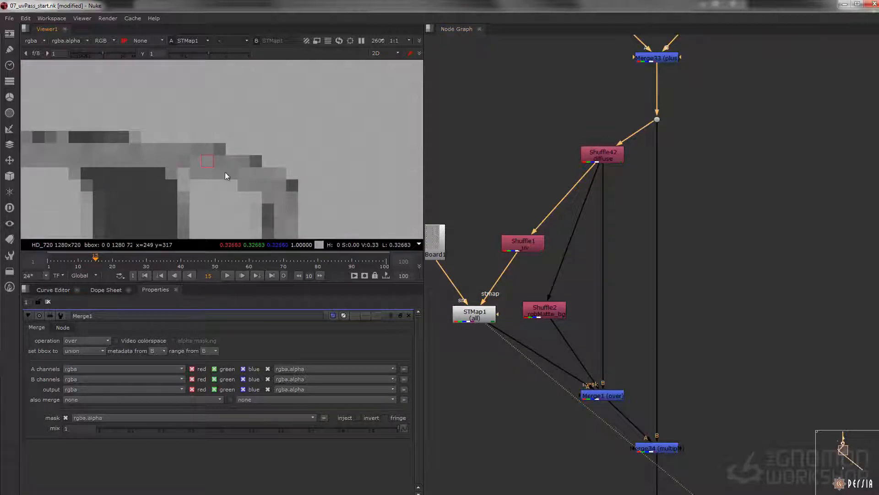
{"action": "scroll", "coordinate": [274, 161], "scroll_direction": "down", "scroll_amount": 3}
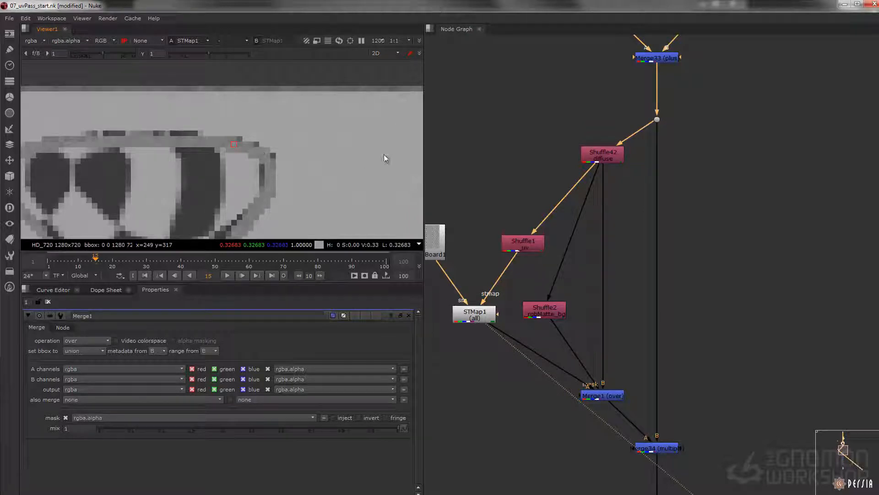
Show the source Read node in the viewer, check its available layers and frame the whole image
{"action": "scroll", "coordinate": [576, 192], "scroll_direction": "down", "scroll_amount": 4}
{"action": "middle_click_drag", "start_coordinate": [602, 65], "coordinate": [563, 341]}
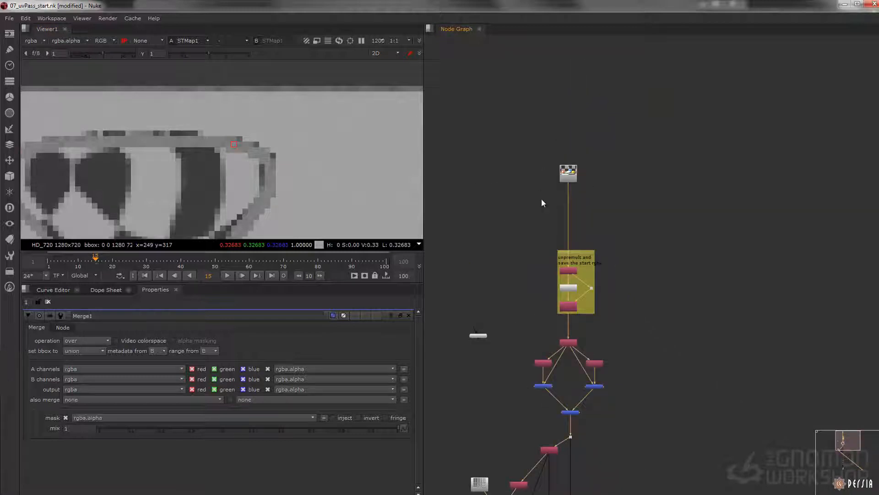
{"action": "left_click", "coordinate": [568, 174]}
{"action": "key", "text": "1"}
{"action": "left_click", "coordinate": [54, 40]}
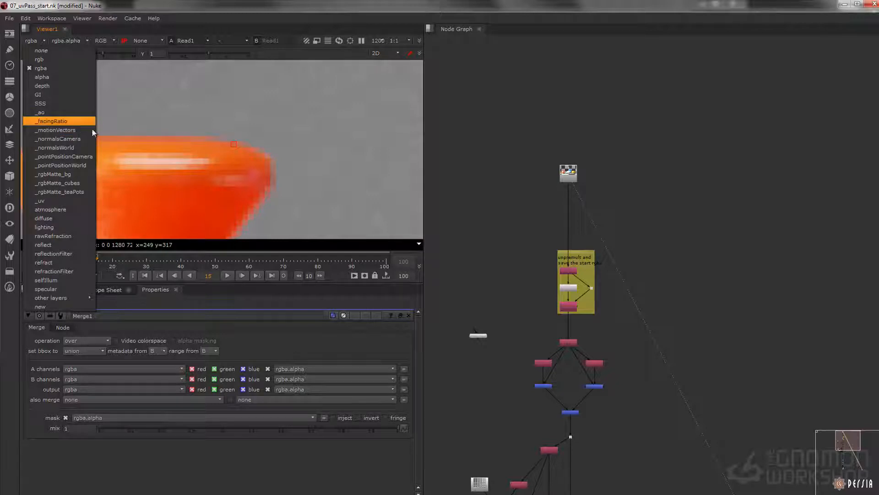
{"action": "left_click", "coordinate": [285, 171]}
{"action": "key", "text": "f"}
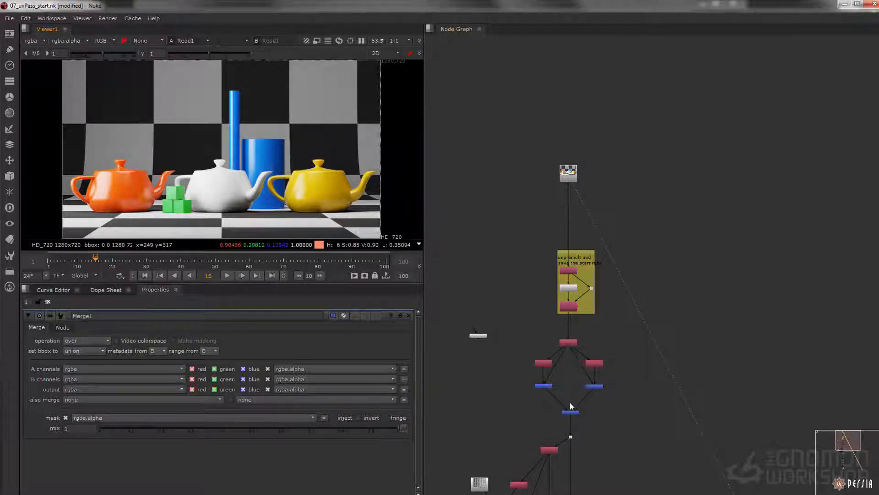
Show the STMap output in the viewer and examine the edges around the orange teapot's lid
{"action": "middle_click_drag", "start_coordinate": [570, 401], "coordinate": [574, 175]}
{"action": "scroll", "coordinate": [543, 189], "scroll_direction": "up", "scroll_amount": 3}
{"action": "scroll", "coordinate": [523, 198], "scroll_direction": "up", "scroll_amount": 4}
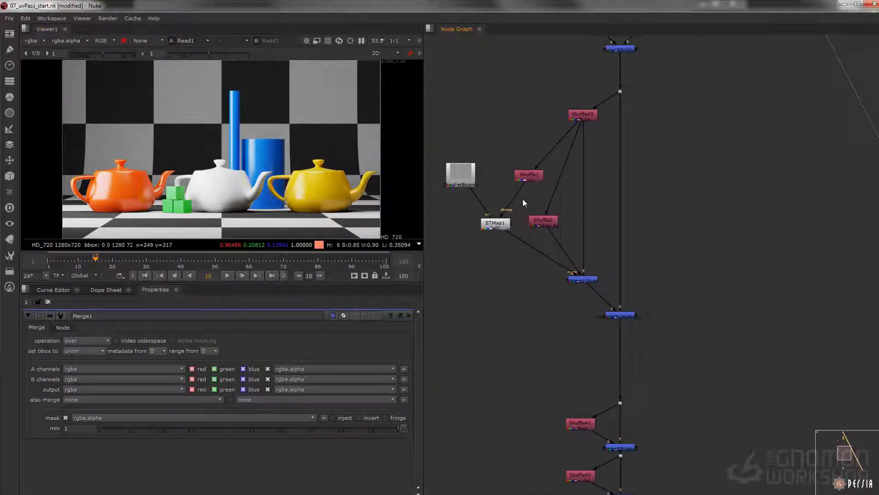
{"action": "left_click", "coordinate": [518, 234]}
{"action": "key", "text": "1"}
{"action": "scroll", "coordinate": [164, 197], "scroll_direction": "up", "scroll_amount": 10}
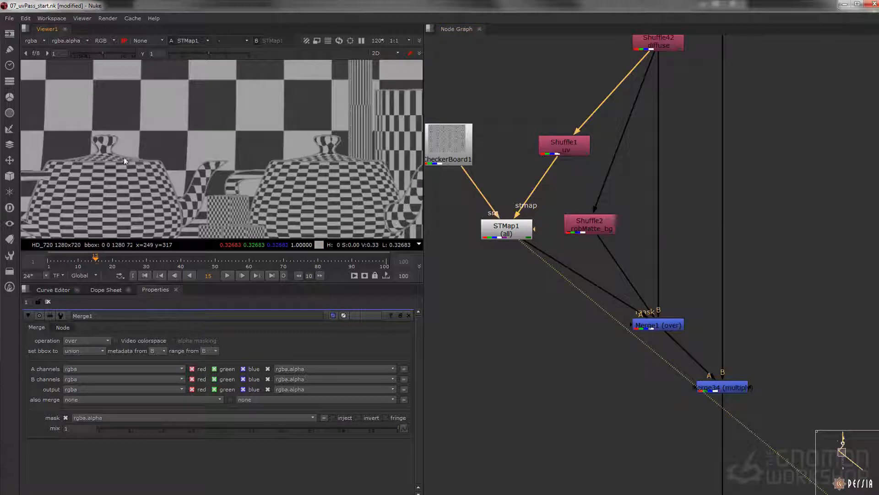
{"action": "left_click", "coordinate": [230, 192], "text": "ctrl"}
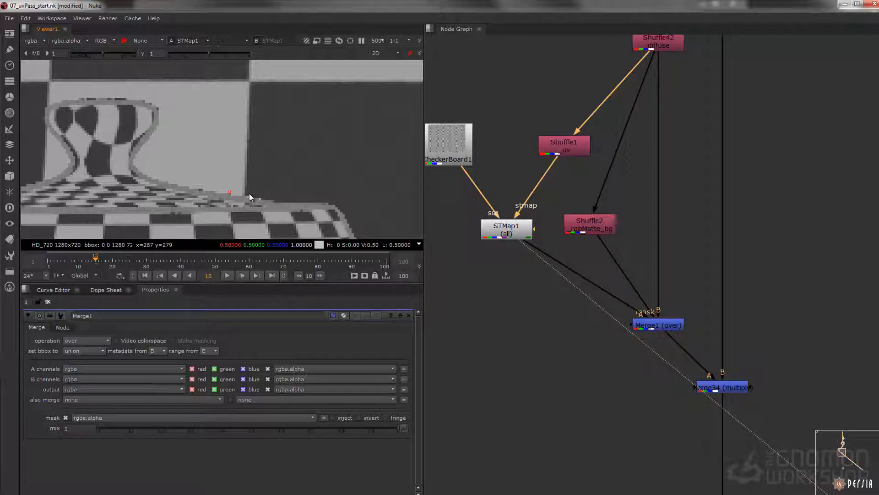
{"action": "mouse_move", "coordinate": [559, 252]}
{"action": "middle_mouse_down"}
{"action": "mouse_move", "coordinate": [538, 247]}
{"action": "mouse_move", "coordinate": [548, 251]}
{"action": "middle_mouse_up"}
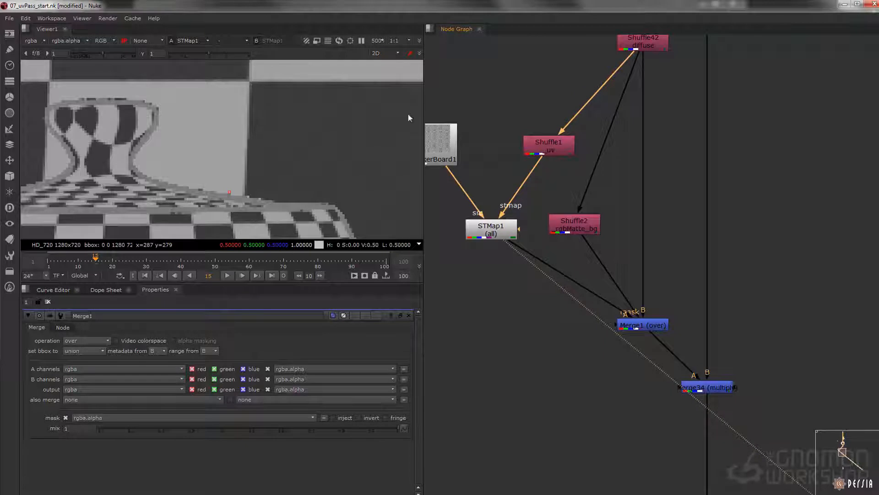
Fit the image in the viewer, show the over merge's output and move the CheckerBoard node away from the STMap
{"action": "key", "text": "f"}
{"action": "left_click", "coordinate": [631, 325]}
{"action": "key", "text": "1"}
{"action": "middle_click_drag", "start_coordinate": [457, 167], "coordinate": [555, 239]}
{"action": "left_click_drag", "start_coordinate": [554, 238], "coordinate": [497, 242]}
Add a Noise node beside the CheckerBoard, view it and set its x/ysize to 55
{"action": "left_click", "coordinate": [563, 205]}
{"action": "key", "text": "Tab"}
{"action": "type", "text": "noise"}
{"action": "key", "text": "Return"}
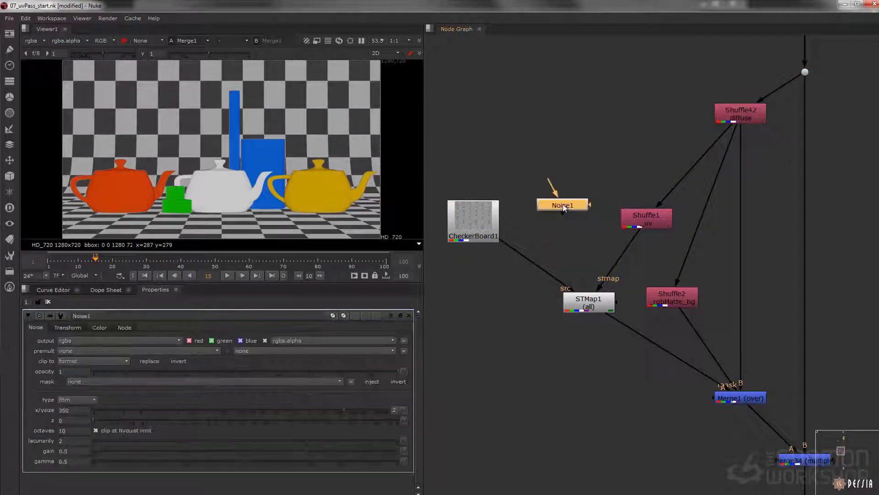
{"action": "key", "text": "1"}
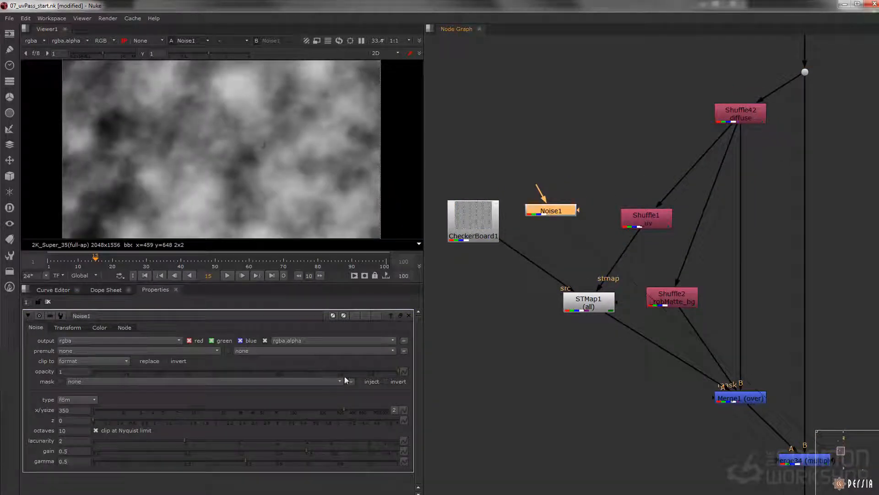
{"action": "left_click_drag", "start_coordinate": [356, 409], "coordinate": [271, 402]}
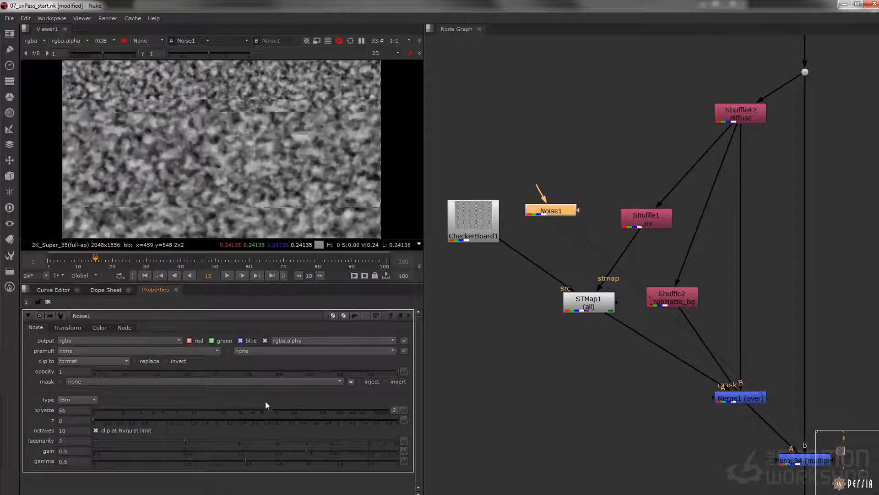
Add a Grade node below the noise and set its multiply to 2
{"action": "key", "text": "g"}
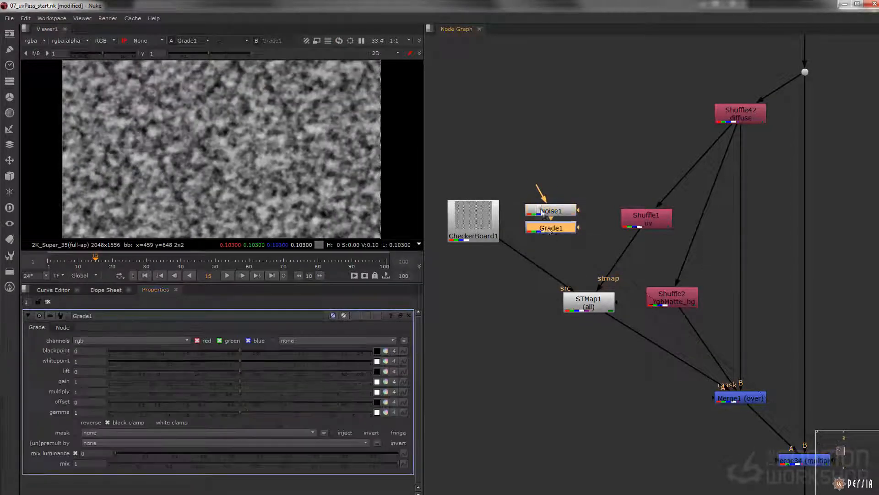
{"action": "left_click_drag", "start_coordinate": [83, 392], "coordinate": [55, 393]}
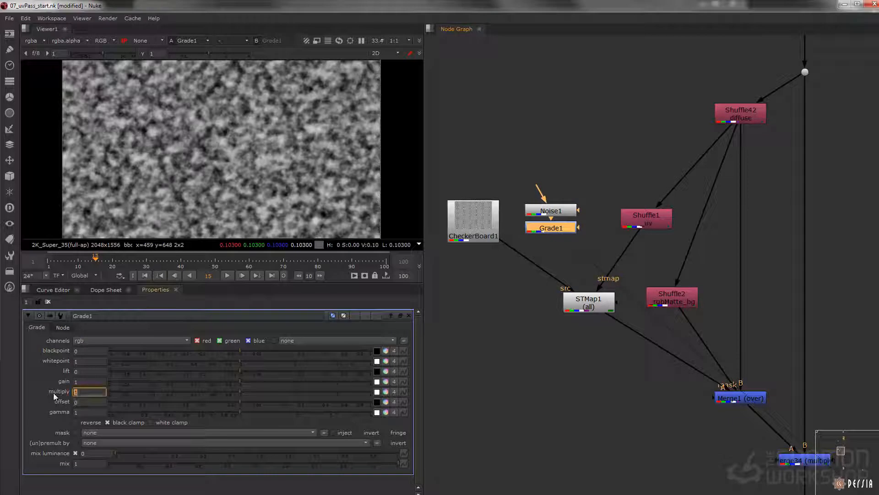
{"action": "type", "text": "2"}
{"action": "key", "text": "Tab"}
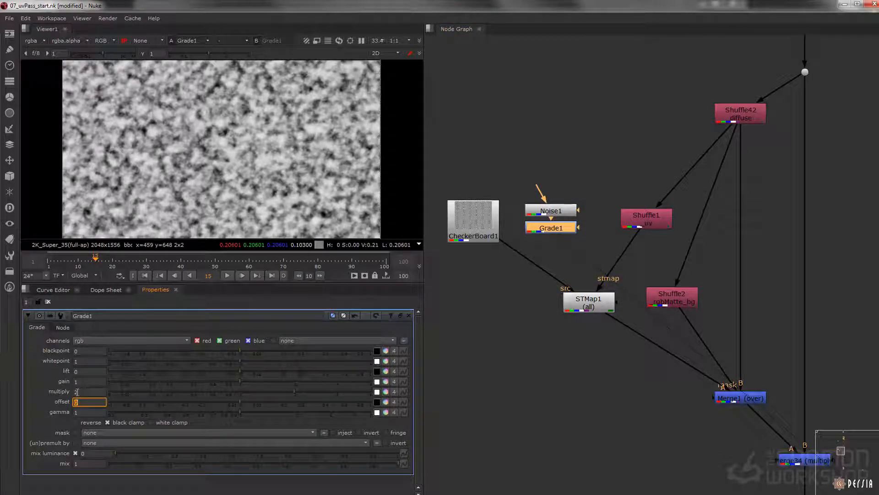
Replace the checkerboard with the graded noise as the STMap's src input and view the STMap
{"action": "left_click_drag", "start_coordinate": [506, 247], "coordinate": [546, 231]}
{"action": "left_click_drag", "start_coordinate": [603, 147], "coordinate": [500, 246]}
{"action": "left_click_drag", "start_coordinate": [555, 230], "coordinate": [545, 248]}
{"action": "left_click", "coordinate": [584, 310]}
{"action": "key", "text": "1"}
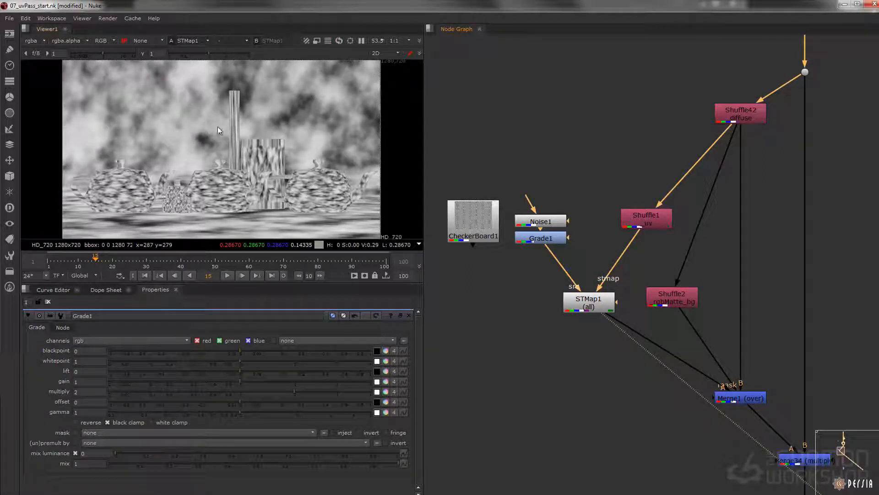
Set the noise's x/ysize to 20 and show the over merge's output in the viewer
{"action": "double_click", "coordinate": [550, 223]}
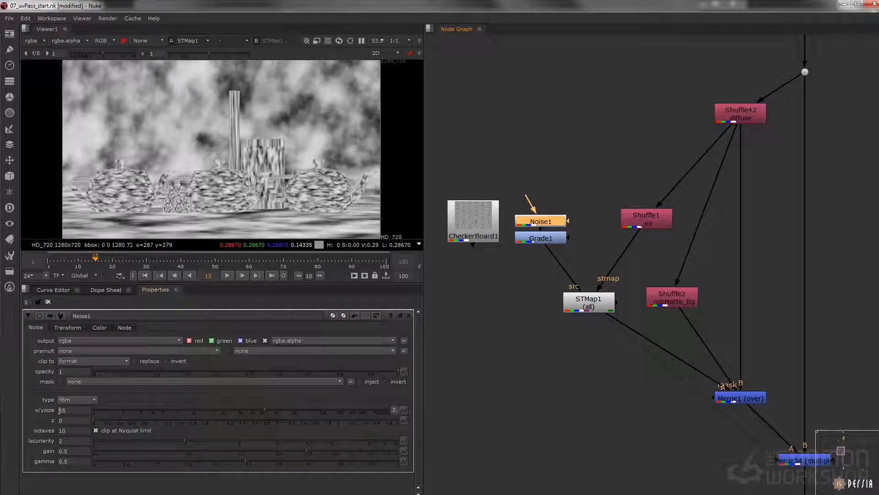
{"action": "left_click_drag", "start_coordinate": [270, 410], "coordinate": [222, 408]}
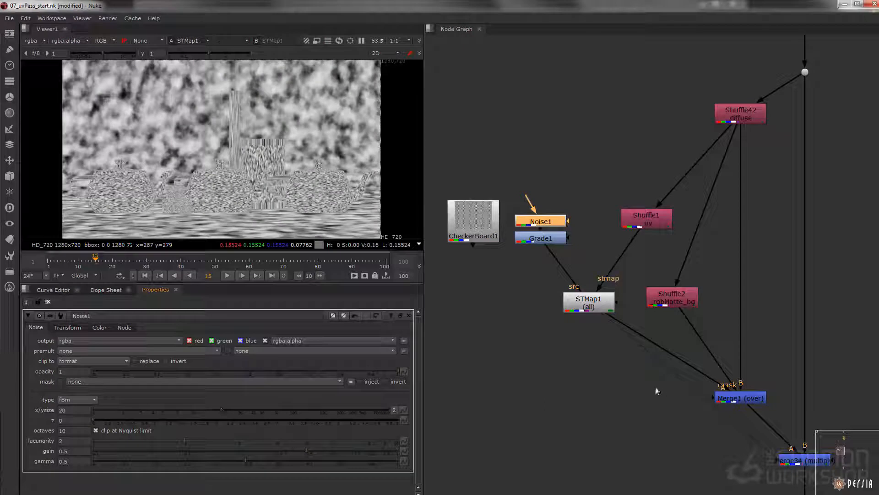
{"action": "middle_click_drag", "start_coordinate": [659, 392], "coordinate": [495, 342]}
{"action": "left_click", "coordinate": [595, 350]}
{"action": "key", "text": "1"}
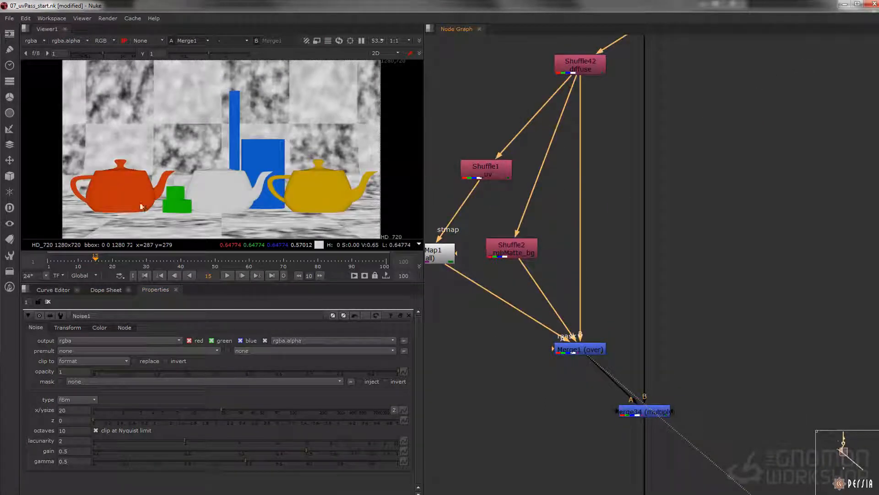
Change the over merge's operation to multiply and reduce its mix to 0.418
{"action": "middle_click_drag", "start_coordinate": [578, 347], "coordinate": [612, 353]}
{"action": "double_click", "coordinate": [612, 354]}
{"action": "left_click", "coordinate": [100, 341]}
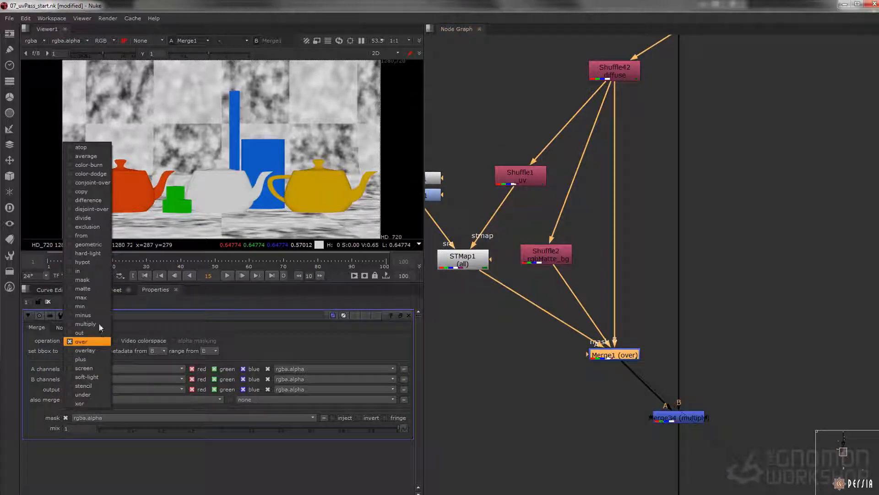
{"action": "left_click", "coordinate": [87, 324]}
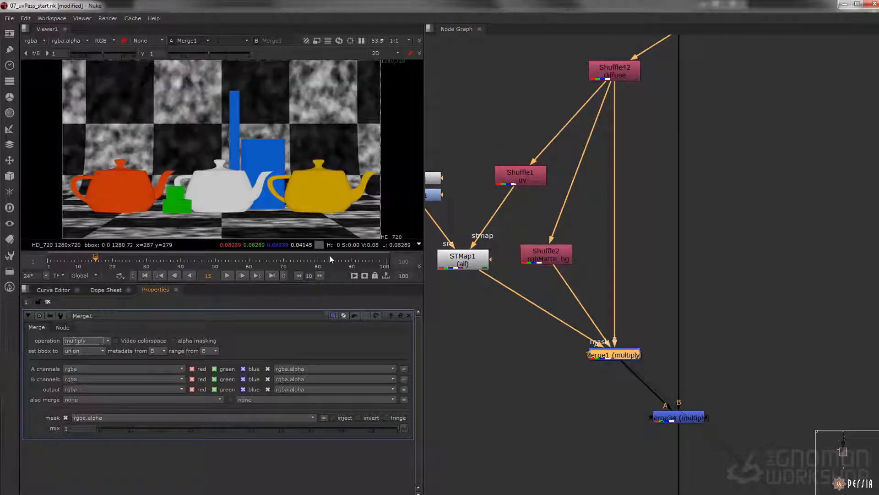
{"action": "left_click_drag", "start_coordinate": [384, 428], "coordinate": [223, 400]}
{"action": "middle_click_drag", "start_coordinate": [546, 172], "coordinate": [615, 245]}
{"action": "left_click", "coordinate": [487, 227]}
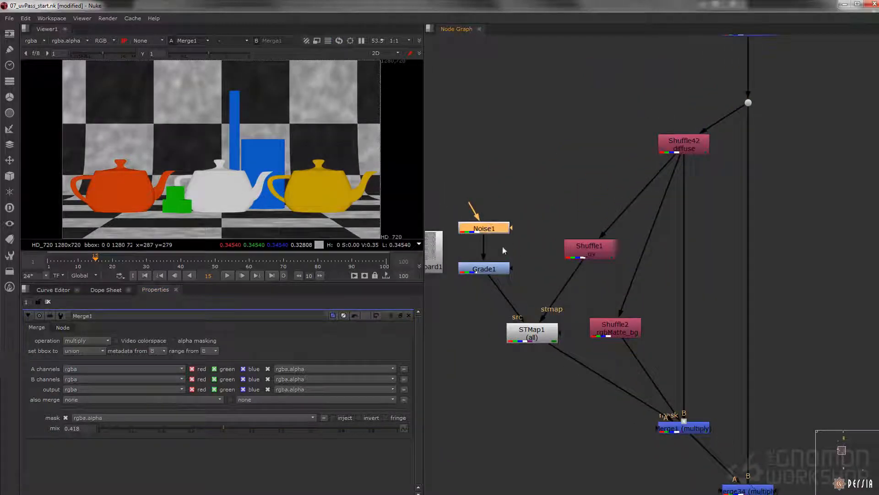
{"action": "middle_click_drag", "start_coordinate": [482, 278], "coordinate": [486, 281]}
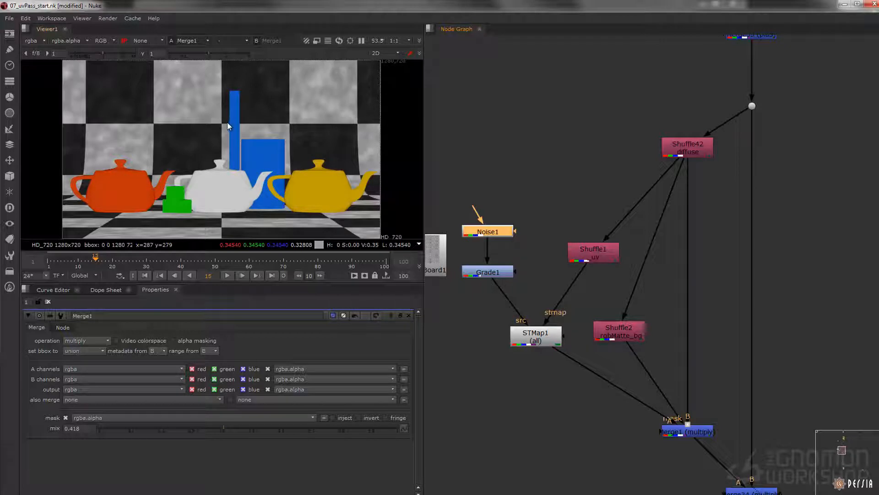
View the downstream multiply merge that combines the retextured diffuse with the lighting passes
{"action": "middle_click_drag", "start_coordinate": [683, 432], "coordinate": [539, 347]}
{"action": "left_click", "coordinate": [643, 328]}
{"action": "left_click", "coordinate": [711, 388]}
{"action": "key", "text": "1"}
{"action": "scroll", "coordinate": [557, 363], "scroll_direction": "down", "scroll_amount": 1}
{"action": "scroll", "coordinate": [540, 346], "scroll_direction": "down", "scroll_amount": 1}
{"action": "middle_click_drag", "start_coordinate": [604, 115], "coordinate": [620, 159]}
{"action": "left_click_drag", "start_coordinate": [593, 132], "coordinate": [537, 190]}
{"action": "key", "text": "1"}
{"action": "left_click", "coordinate": [556, 433]}
{"action": "key", "text": "1"}
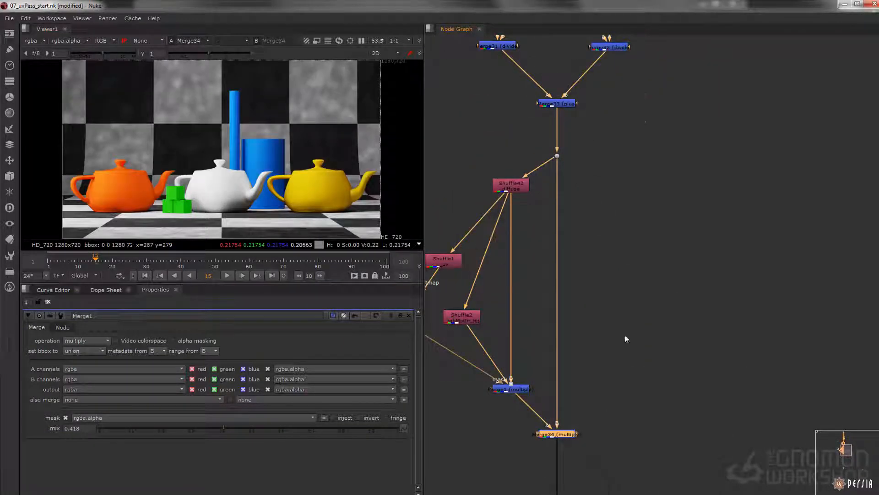
View the final premultiplied composite and inspect the noisy background closely around the orange teapot
{"action": "middle_click_drag", "start_coordinate": [574, 363], "coordinate": [586, 281]}
{"action": "scroll", "coordinate": [590, 274], "scroll_direction": "down", "scroll_amount": 5}
{"action": "middle_click_drag", "start_coordinate": [593, 396], "coordinate": [597, 236]}
{"action": "middle_click_drag", "start_coordinate": [591, 283], "coordinate": [606, 231]}
{"action": "scroll", "coordinate": [607, 232], "scroll_direction": "up", "scroll_amount": 4}
{"action": "left_click_drag", "start_coordinate": [625, 228], "coordinate": [515, 269]}
{"action": "key", "text": "1"}
{"action": "scroll", "coordinate": [596, 275], "scroll_direction": "down", "scroll_amount": 5}
{"action": "scroll", "coordinate": [590, 238], "scroll_direction": "up", "scroll_amount": 4}
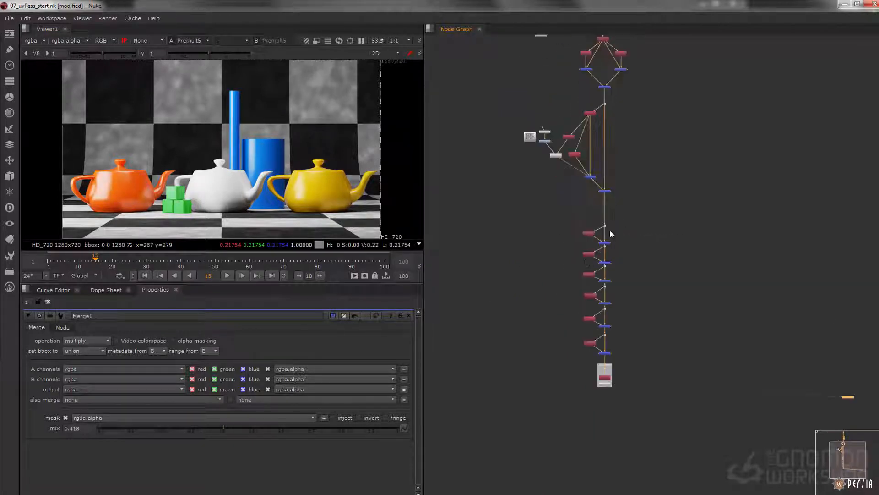
{"action": "scroll", "coordinate": [591, 211], "scroll_direction": "up", "scroll_amount": 3}
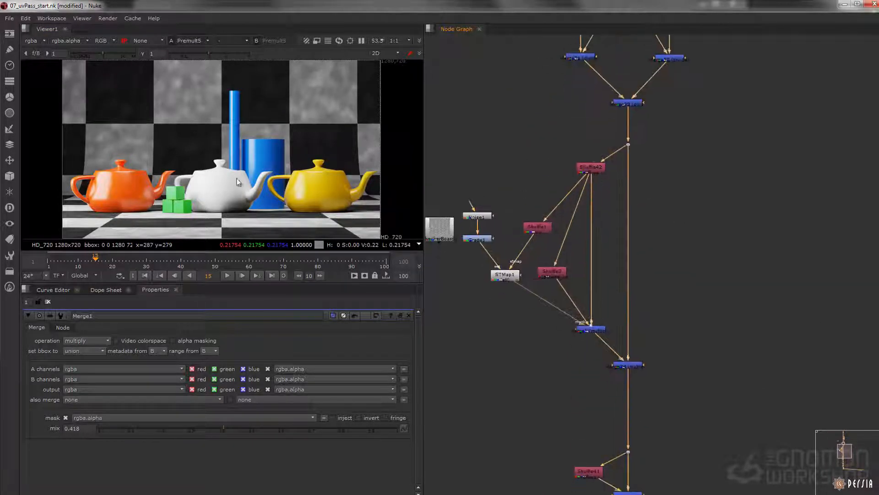
{"action": "scroll", "coordinate": [162, 160], "scroll_direction": "up", "scroll_amount": 5}
{"action": "scroll", "coordinate": [173, 158], "scroll_direction": "down", "scroll_amount": 2}
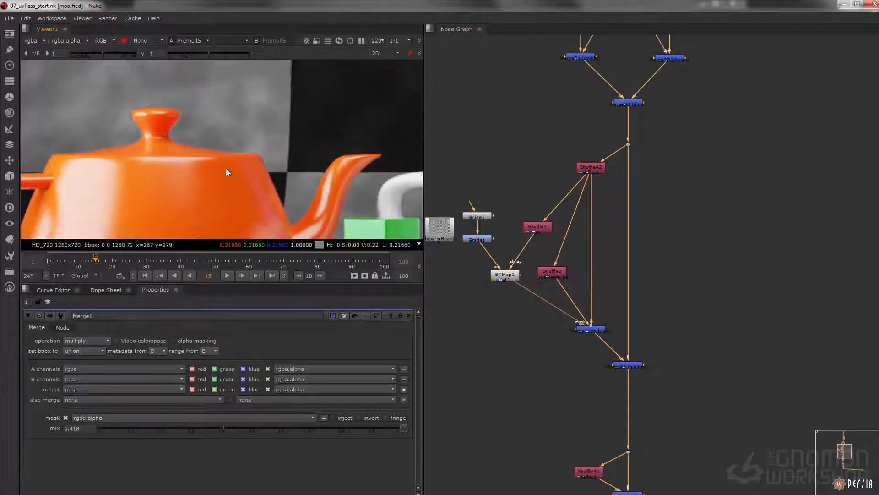
Fine-tune the mix of the multiply merge below the STMap to 0.408
{"action": "middle_click_drag", "start_coordinate": [576, 290], "coordinate": [603, 292]}
{"action": "left_click", "coordinate": [616, 331]}
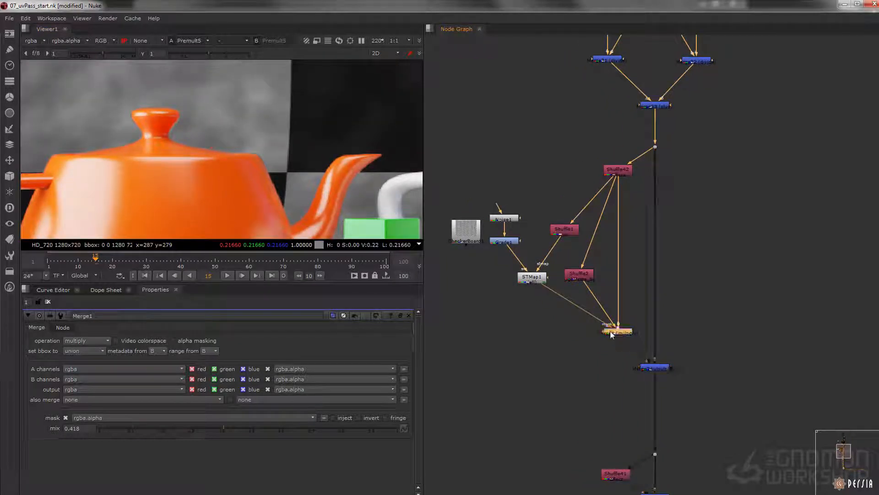
{"action": "left_click_drag", "start_coordinate": [205, 429], "coordinate": [220, 413]}
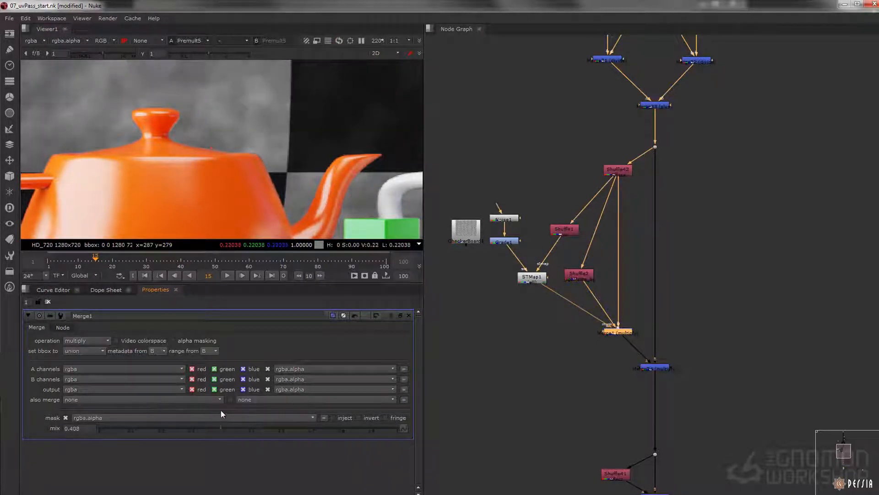